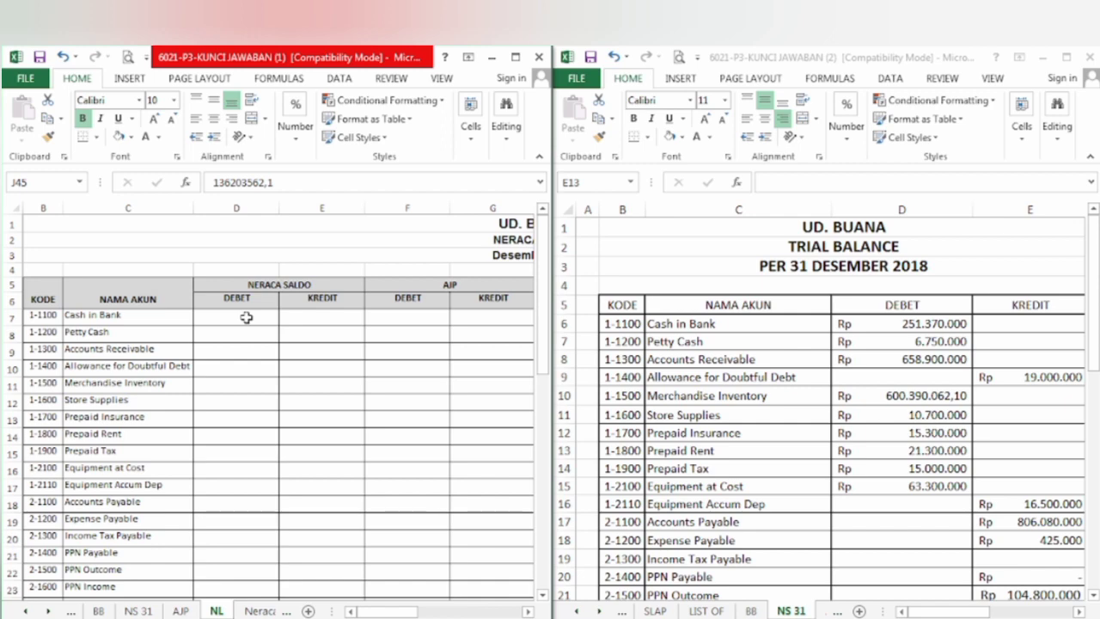
# Step: Set the font colour of the Neraca Saldo debit and credit cells D7:E43 on the NL sheet to Automatic
pyautogui.click(245, 317)
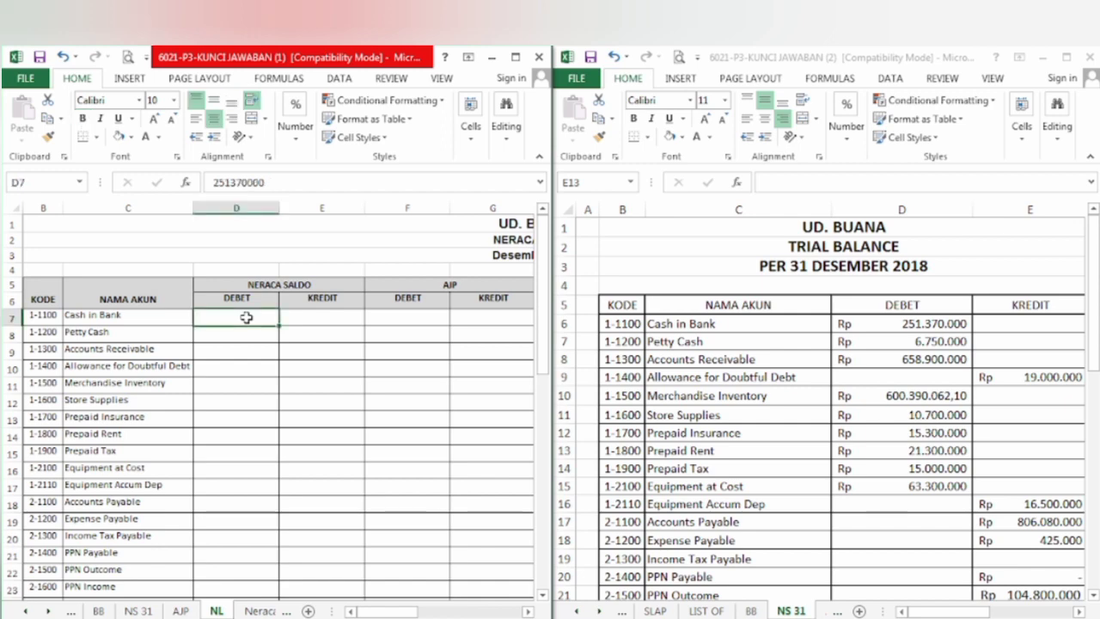
pyautogui.hotkey('shift', 'Right')
pyautogui.hotkey('shift', 'Down')
pyautogui.hotkey('shift', 'Down')
pyautogui.hotkey('shift', 'Down')
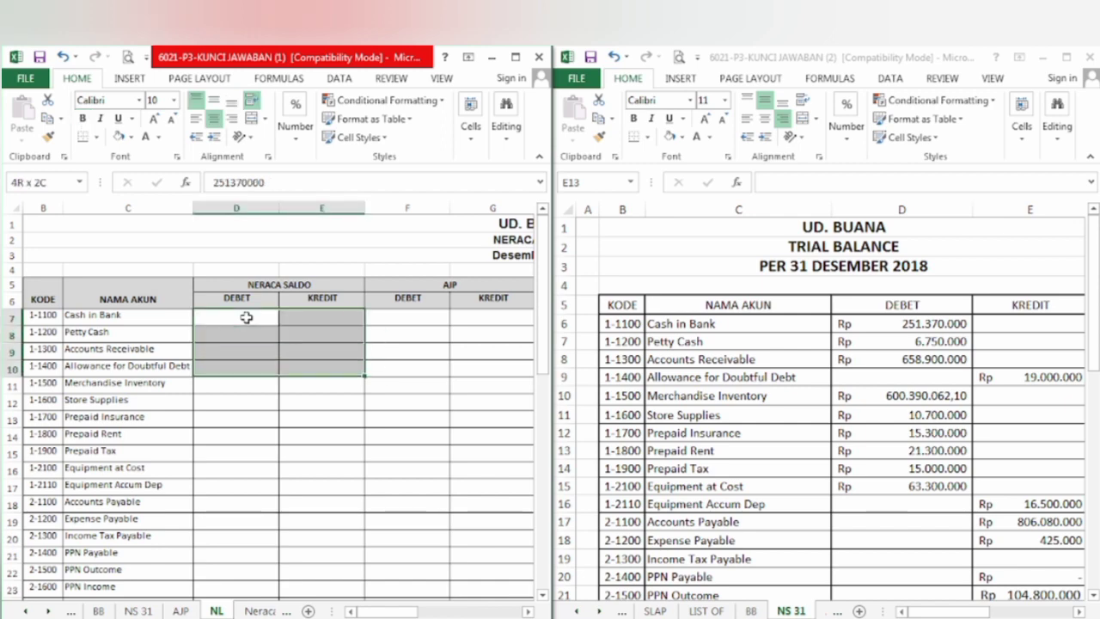
pyautogui.hotkey('shift', 'Down')
pyautogui.hotkey('shift', 'Down')
pyautogui.hotkey('shift', 'Down')
pyautogui.hotkey('shift', 'Down')
pyautogui.hotkey('shift', 'Down')
pyautogui.hotkey('shift', 'Down')
pyautogui.hotkey('shift', 'Down')
pyautogui.hotkey('shift', 'Down')
pyautogui.hotkey('shift', 'Down')
pyautogui.hotkey('shift', 'Down')
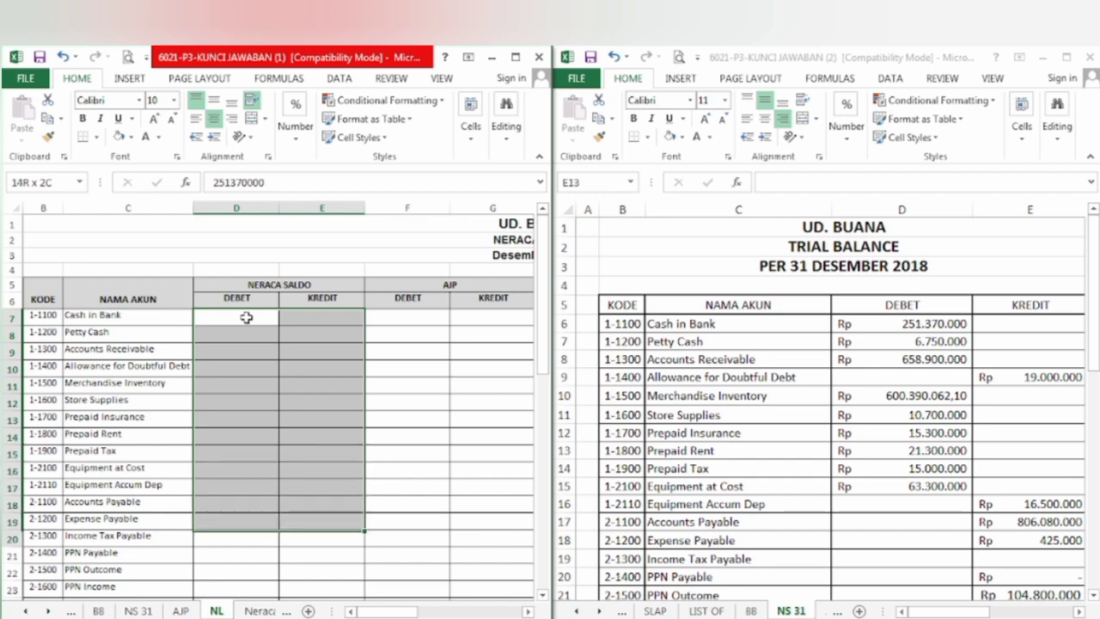
pyautogui.hotkey('shift', 'Down')
pyautogui.hotkey('shift', 'Down')
pyautogui.hotkey('shift', 'Down')
pyautogui.hotkey('shift', 'Down')
pyautogui.hotkey('shift', 'Down')
pyautogui.hotkey('shift', 'Down')
pyautogui.hotkey('shift', 'Down')
pyautogui.hotkey('shift', 'Down')
pyautogui.hotkey('shift', 'Down')
pyautogui.hotkey('shift', 'Down')
pyautogui.hotkey('shift', 'Down')
pyautogui.hotkey('shift', 'Down')
pyautogui.hotkey('shift', 'Down')
pyautogui.hotkey('shift', 'Down')
pyautogui.hotkey('shift', 'Down')
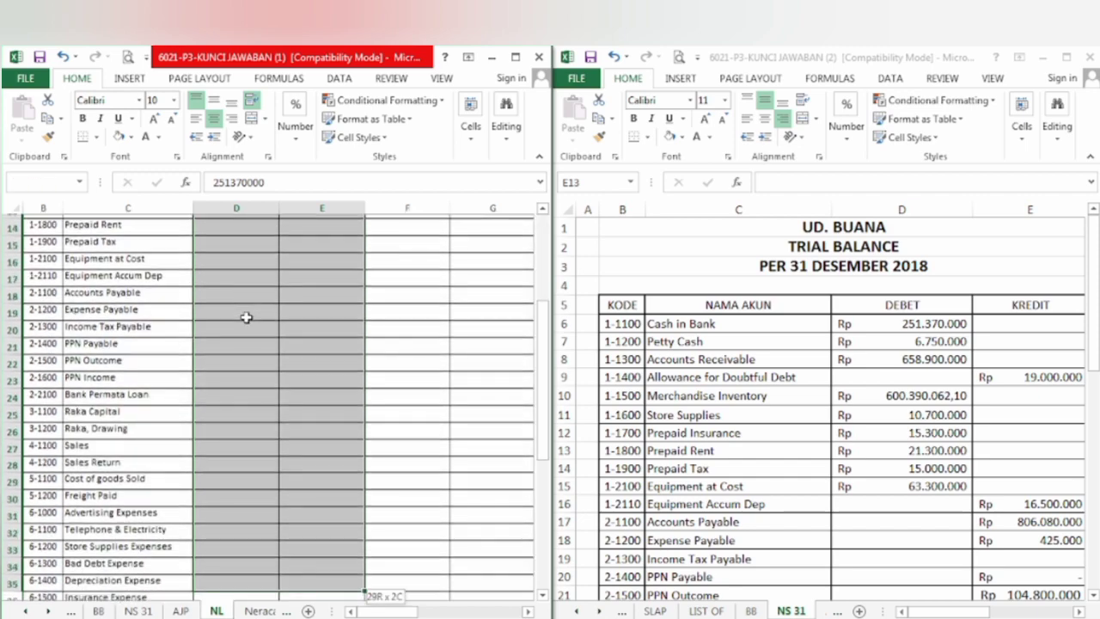
pyautogui.hotkey('shift', 'Down')
pyautogui.hotkey('shift', 'Down')
pyautogui.hotkey('shift', 'Down')
pyautogui.hotkey('shift', 'Down')
pyautogui.hotkey('shift', 'Down')
pyautogui.hotkey('shift', 'Down')
pyautogui.hotkey('shift', 'Down')
pyautogui.hotkey('shift', 'Down')
pyautogui.hotkey('shift', 'Down')
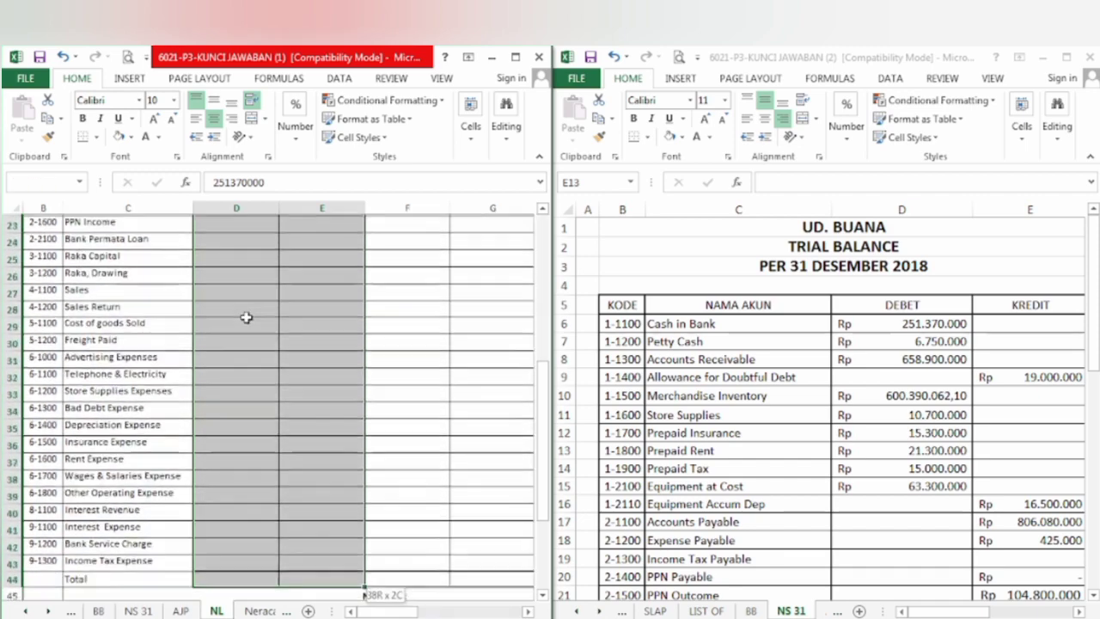
pyautogui.hotkey('shift', 'Up')
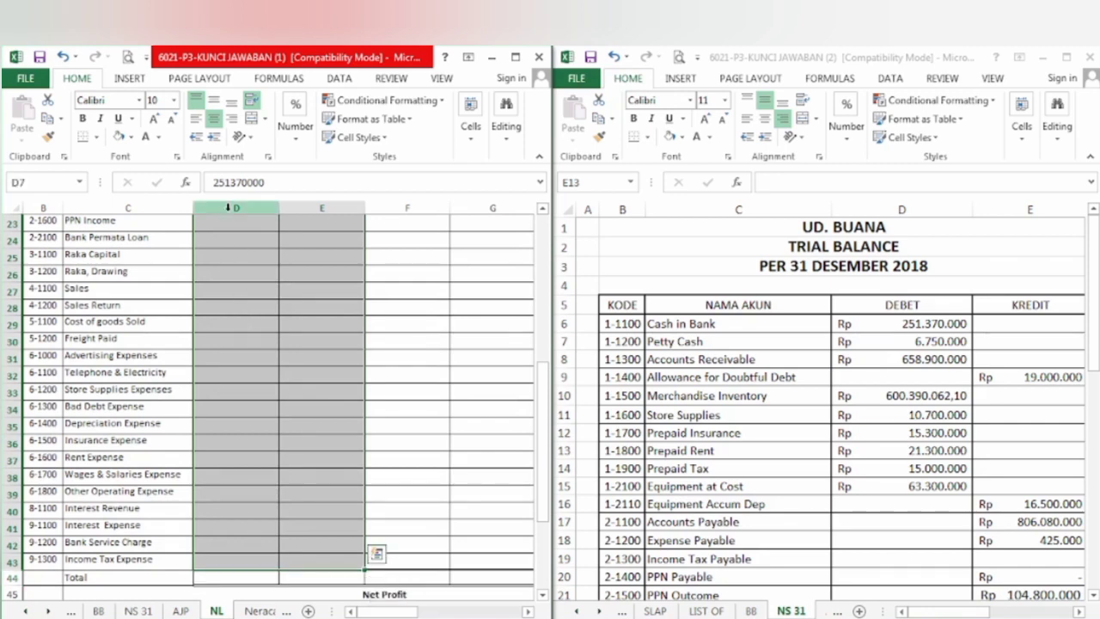
pyautogui.click(158, 138)
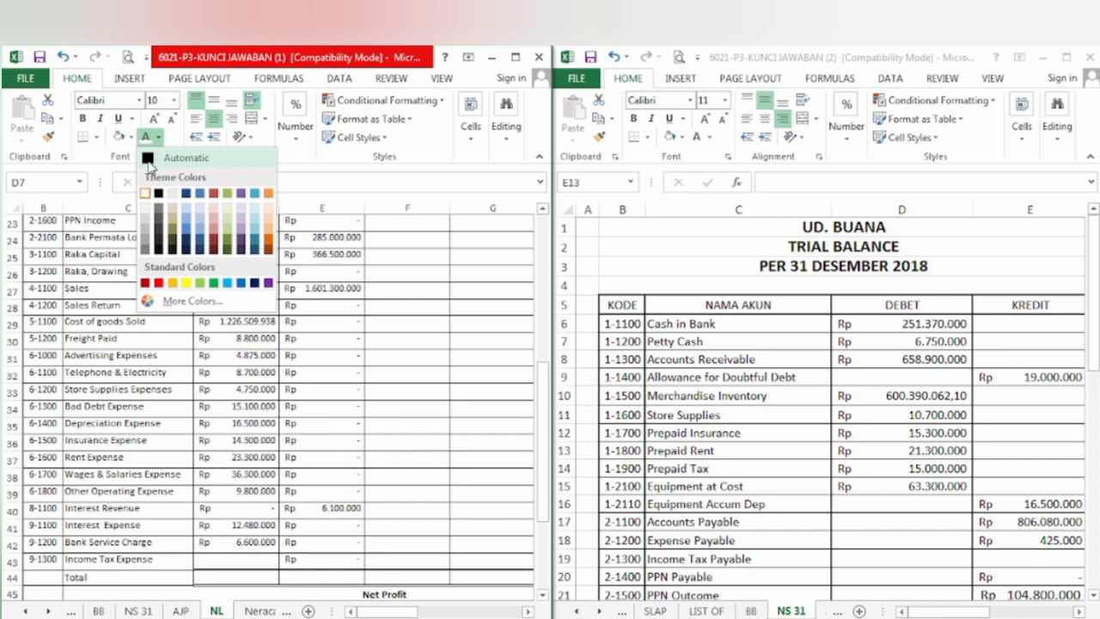
pyautogui.click(149, 157)
pyautogui.scroll(2, 151, 166)
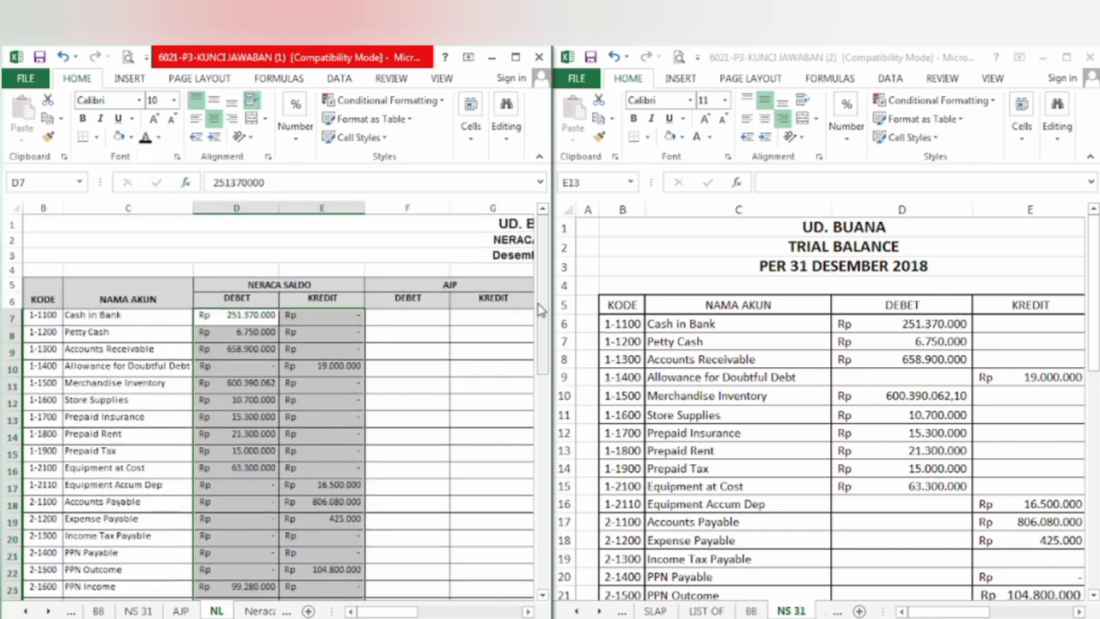
# Step: Set the font colour of the Neraca Saldo totals in D44:E44 to black
pyautogui.moveTo(540, 309); pyautogui.dragTo(548, 471)
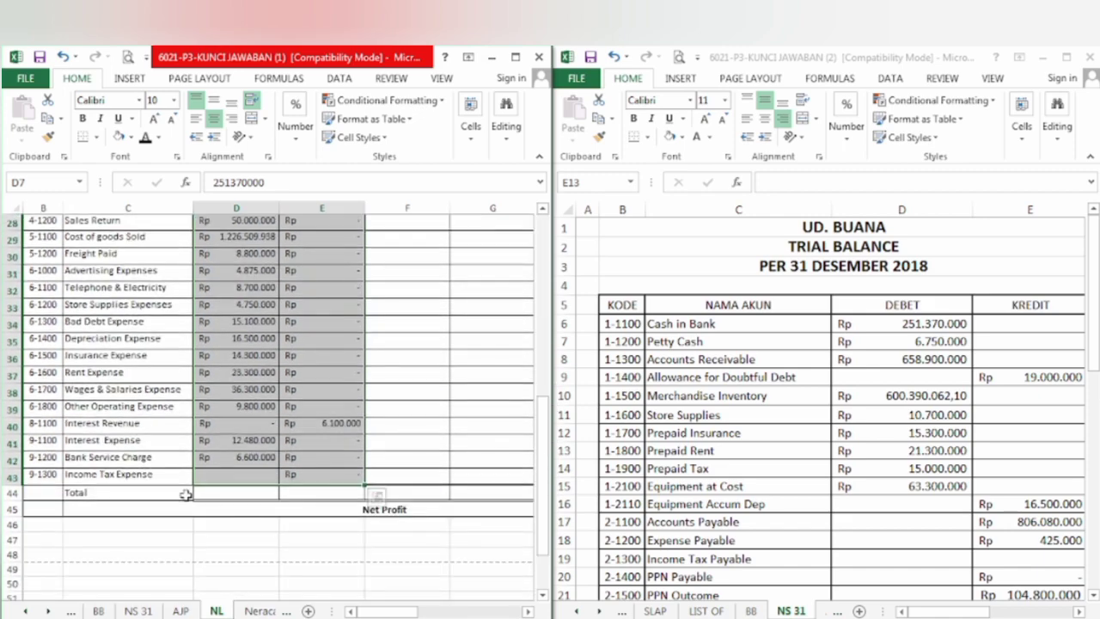
pyautogui.click(232, 497)
pyautogui.hotkey('shift', 'Right')
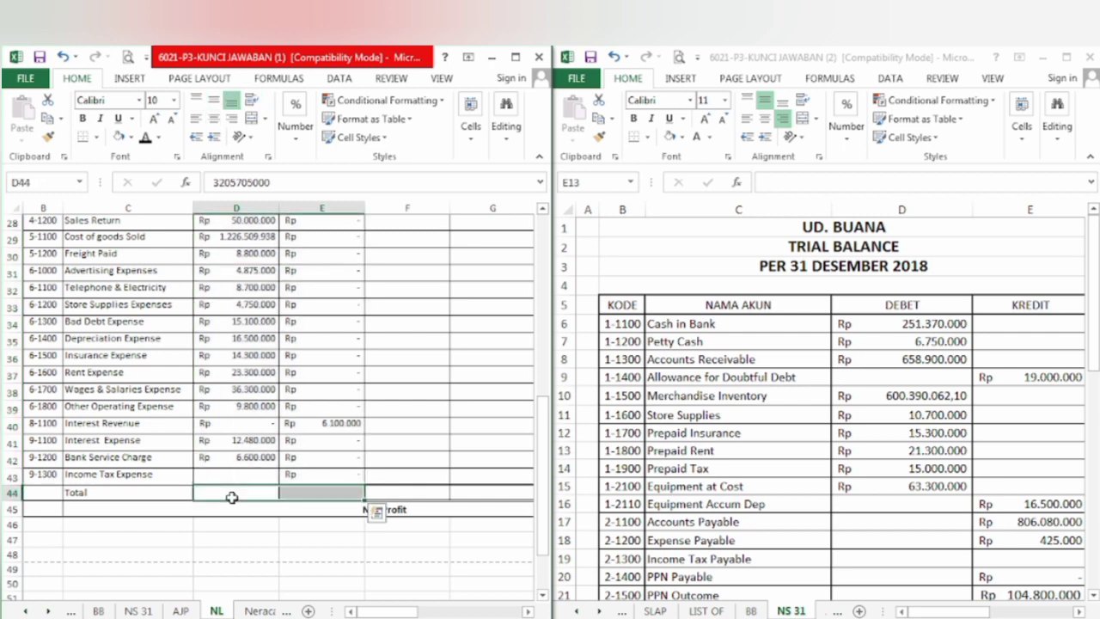
pyautogui.click(144, 139)
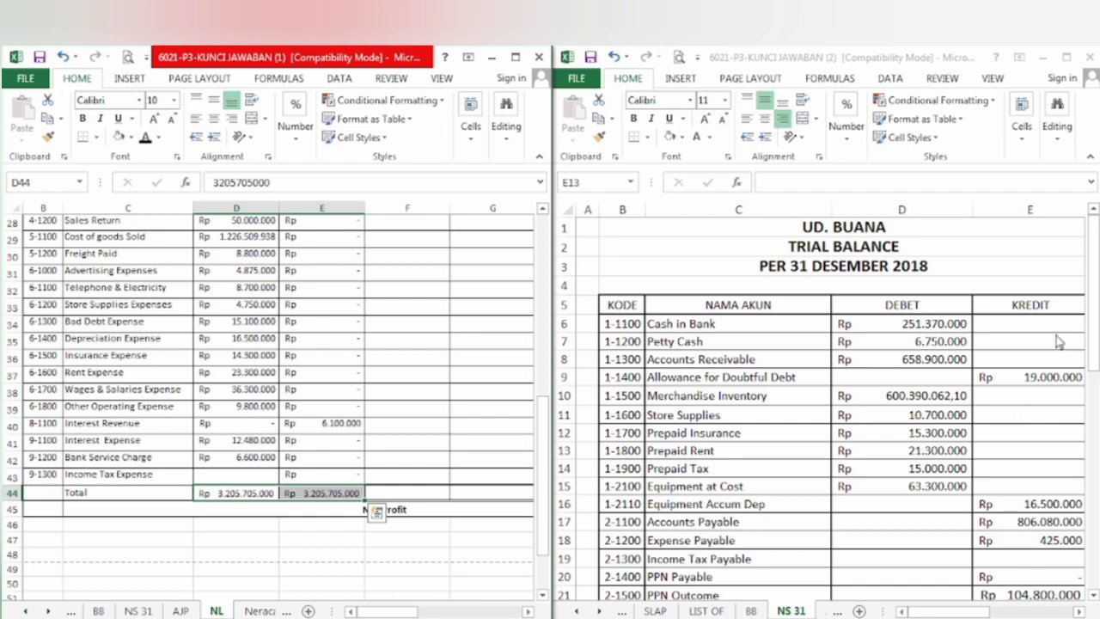
# Step: Check the trial balance on the NS 31 sheet down to its total row against the worksheet's Neraca Saldo columns
pyautogui.click(1094, 307)
pyautogui.scroll(-2, 1095, 307)
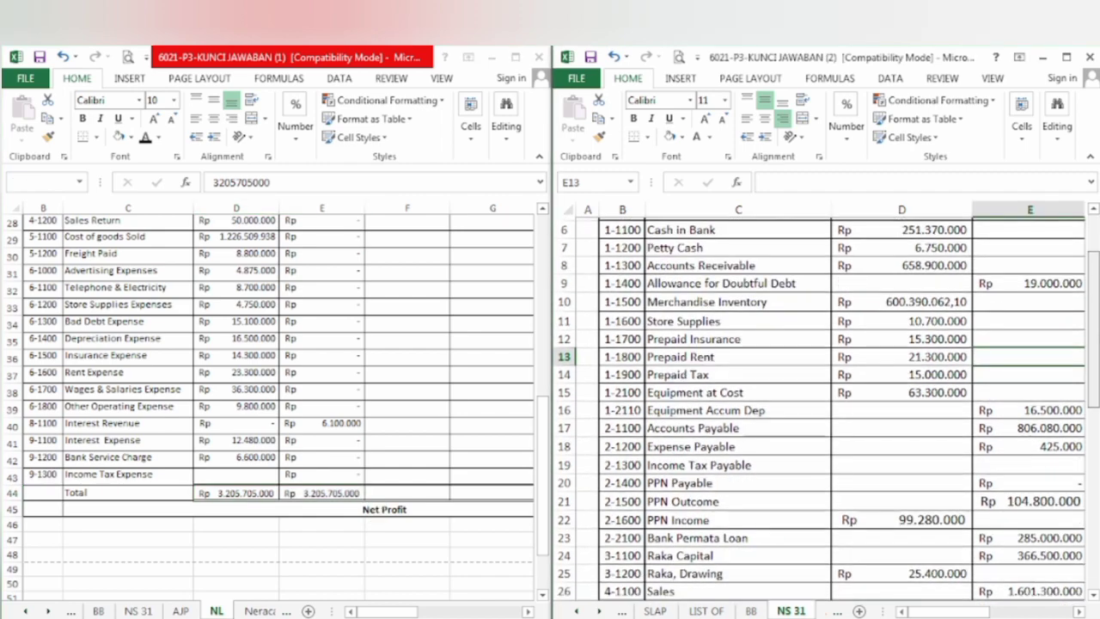
pyautogui.scroll(-7, 825, 409)
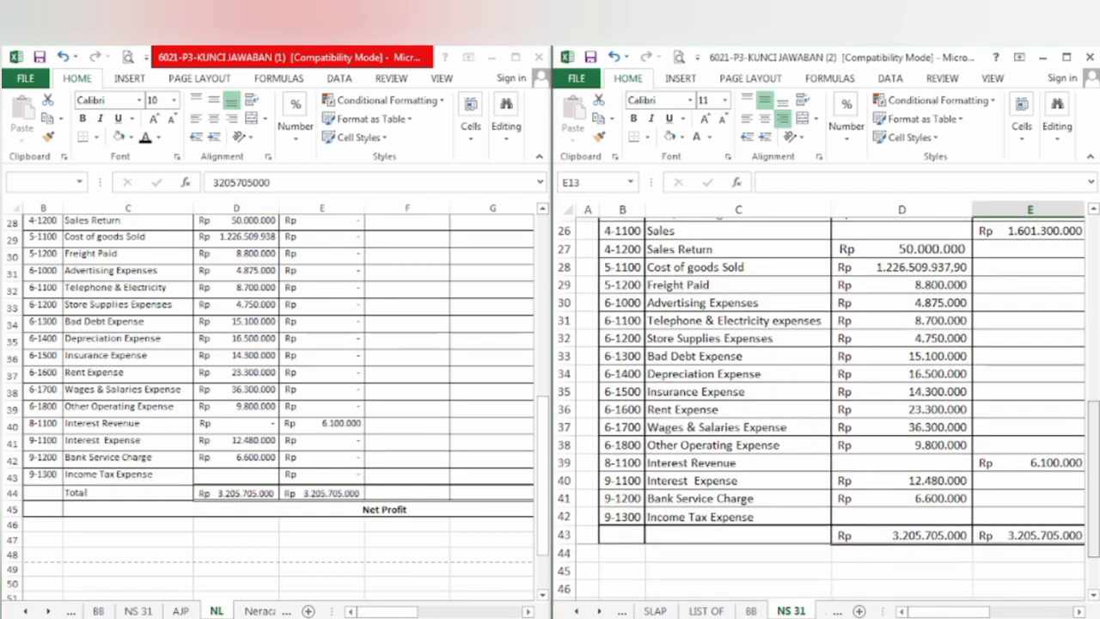
pyautogui.scroll(-1, 1096, 491)
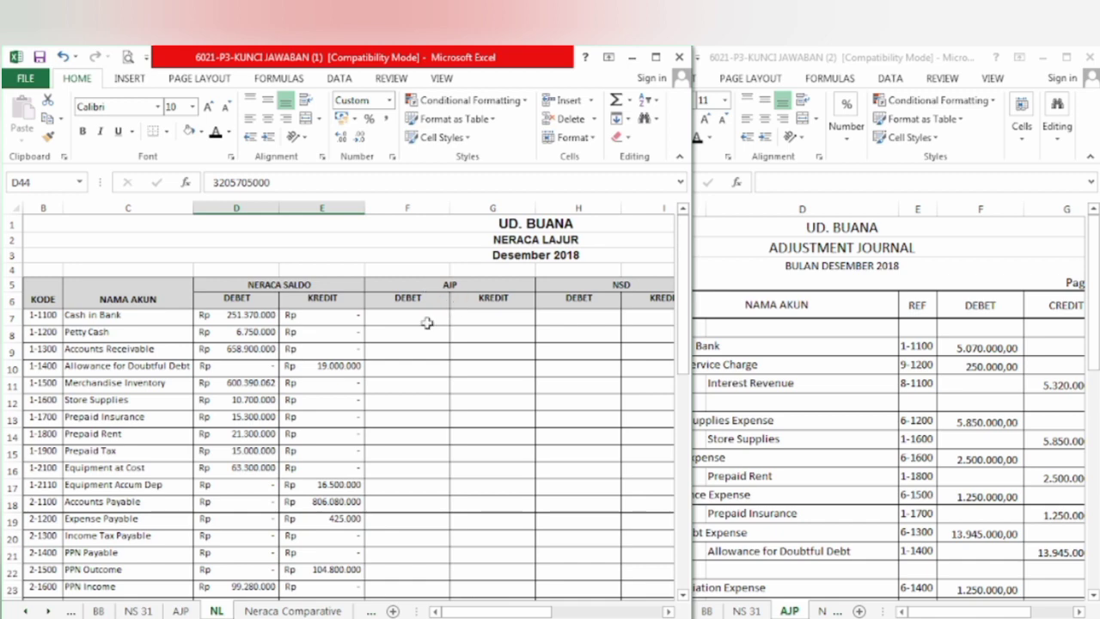
# Step: Highlight the Cash in Bank debit of 5.070.000 yellow in the adjustment journal and turn its NL worksheet AJP entry in F7 black
pyautogui.click(809, 357)
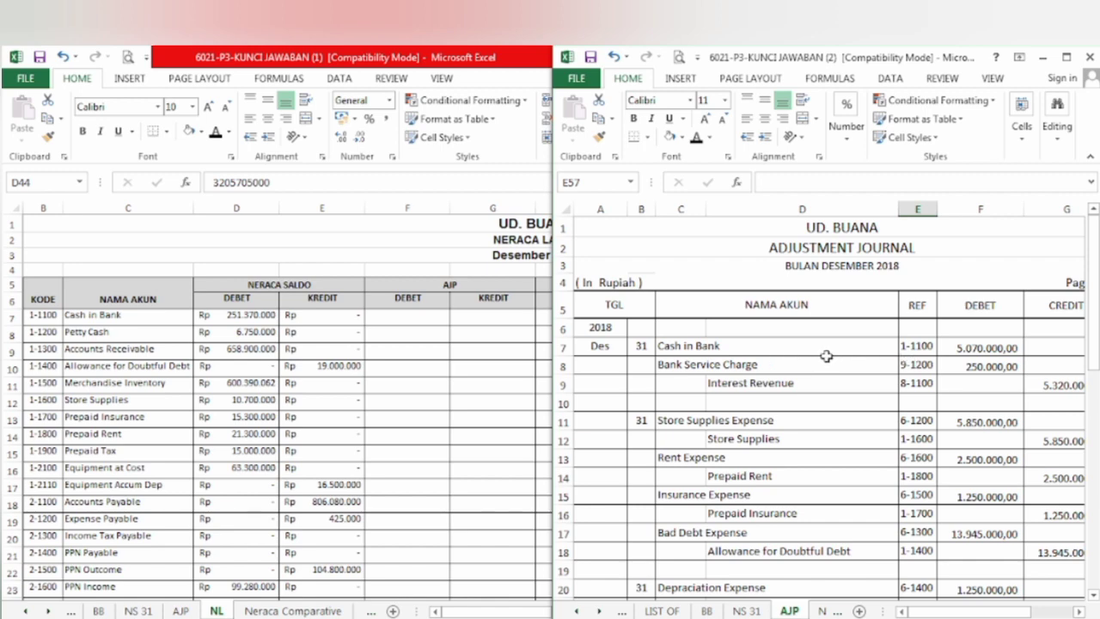
pyautogui.click(381, 327)
pyautogui.click(382, 319)
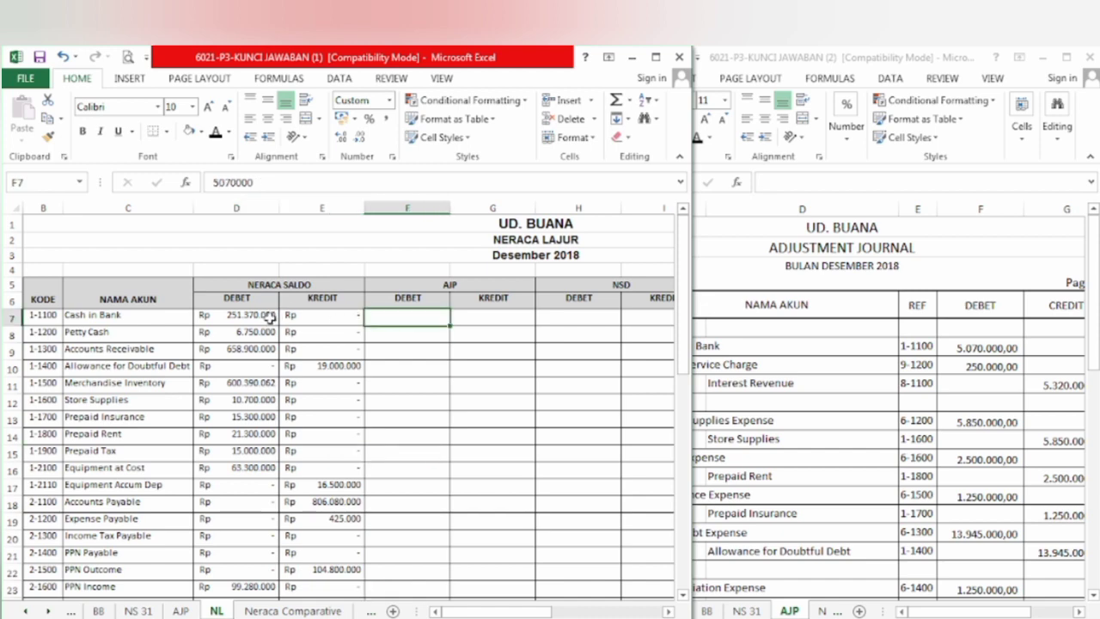
pyautogui.click(952, 354)
pyautogui.click(963, 349)
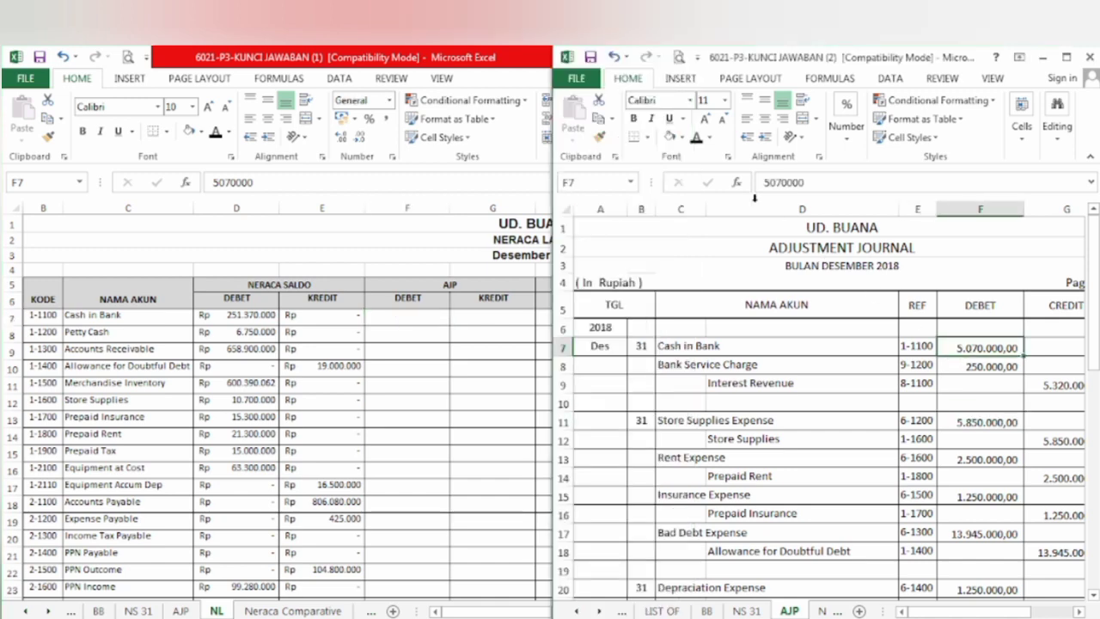
pyautogui.click(682, 137)
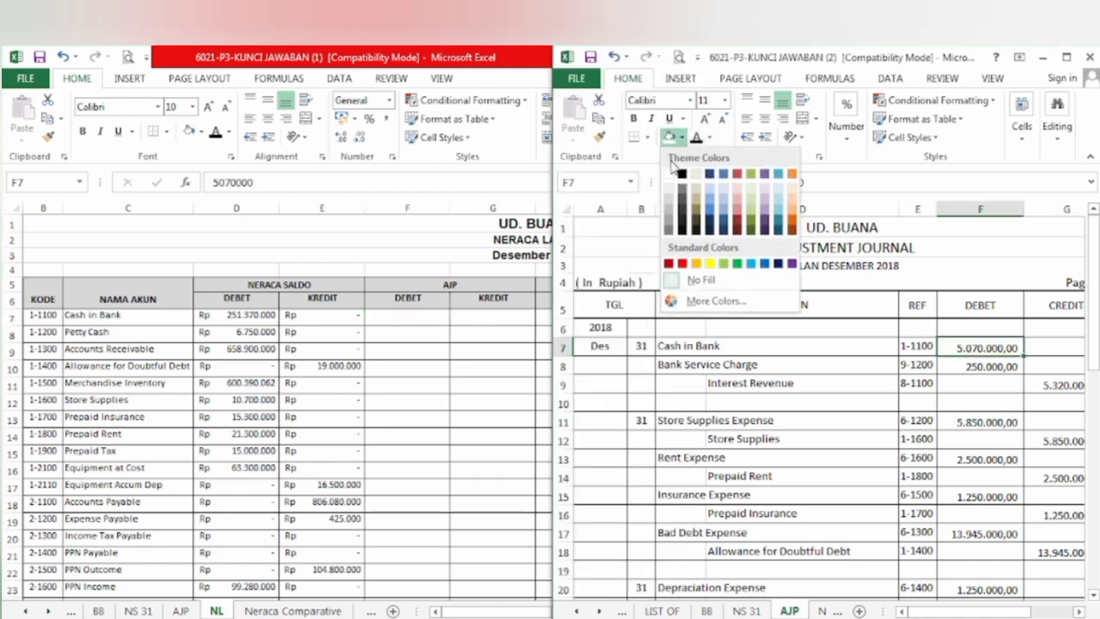
pyautogui.click(713, 265)
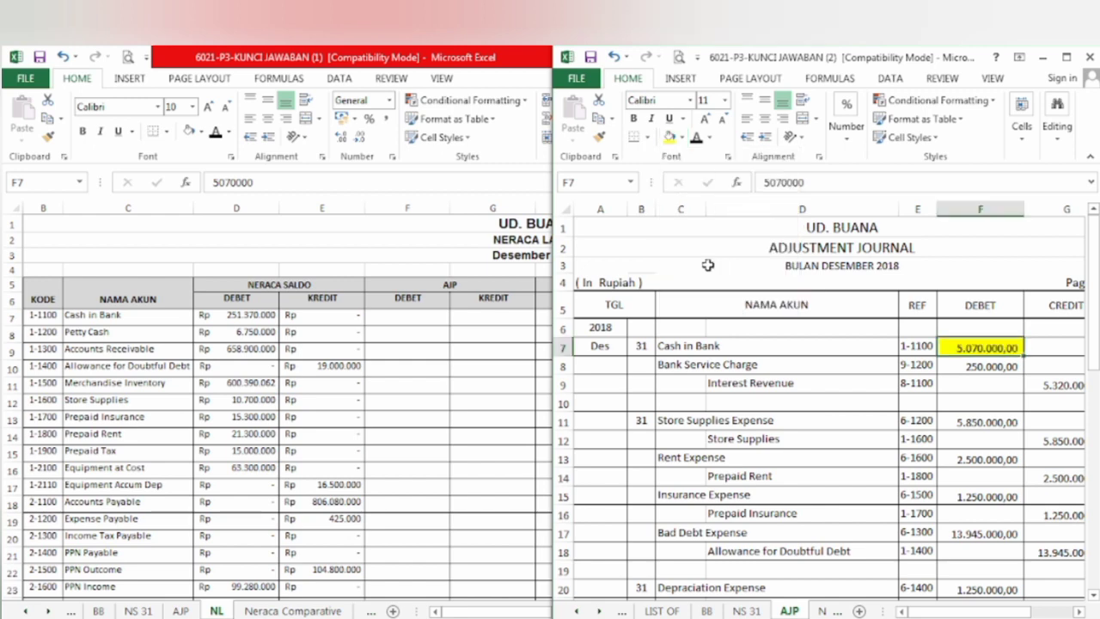
pyautogui.click(381, 319)
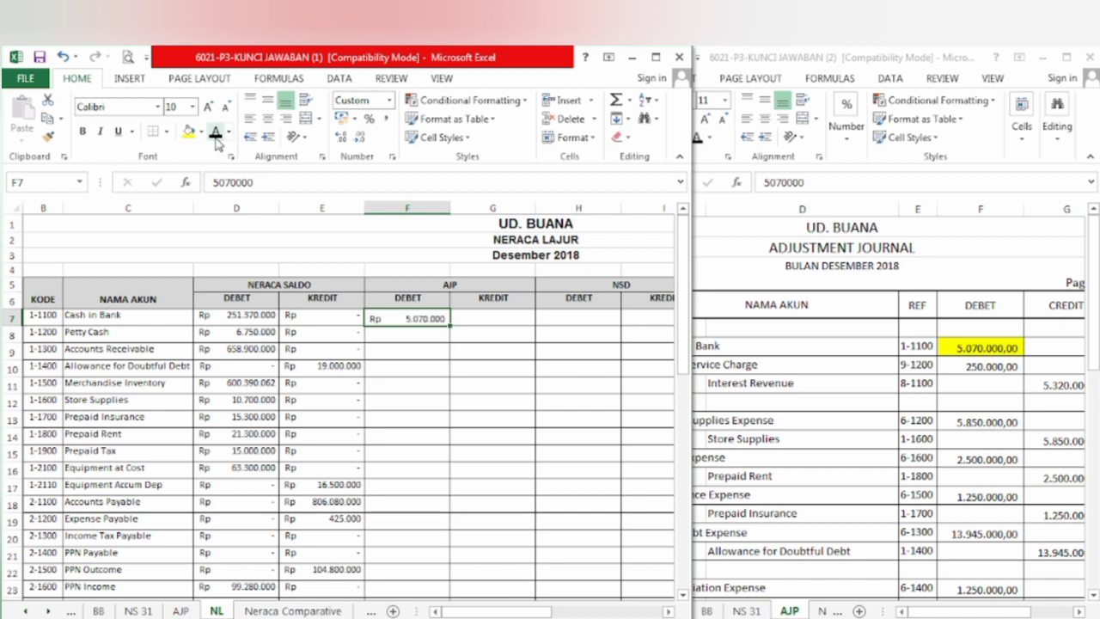
# Step: Locate the Bank Service Charge debit of 250.000 in the adjustment journal and turn its NL worksheet AJP entry in F42 black
pyautogui.click(767, 365)
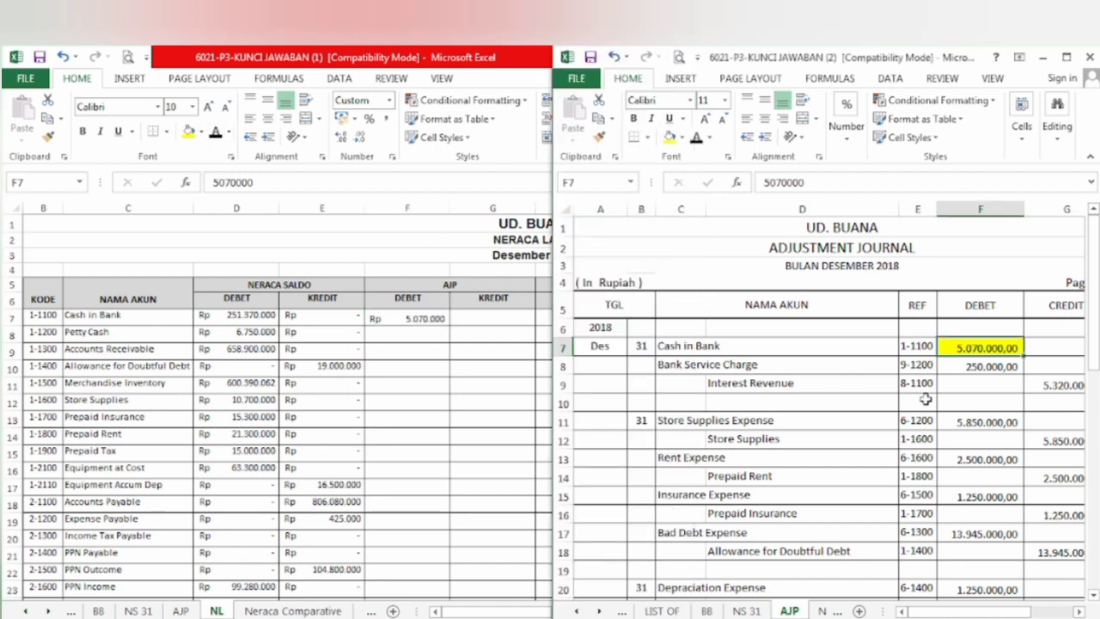
pyautogui.click(976, 368)
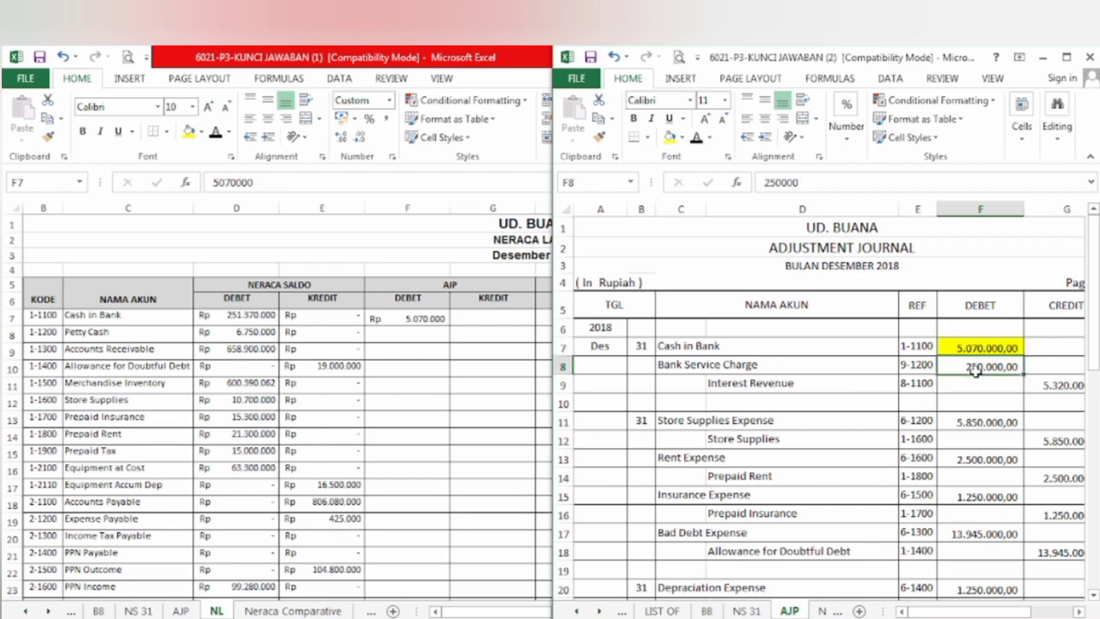
pyautogui.click(488, 505)
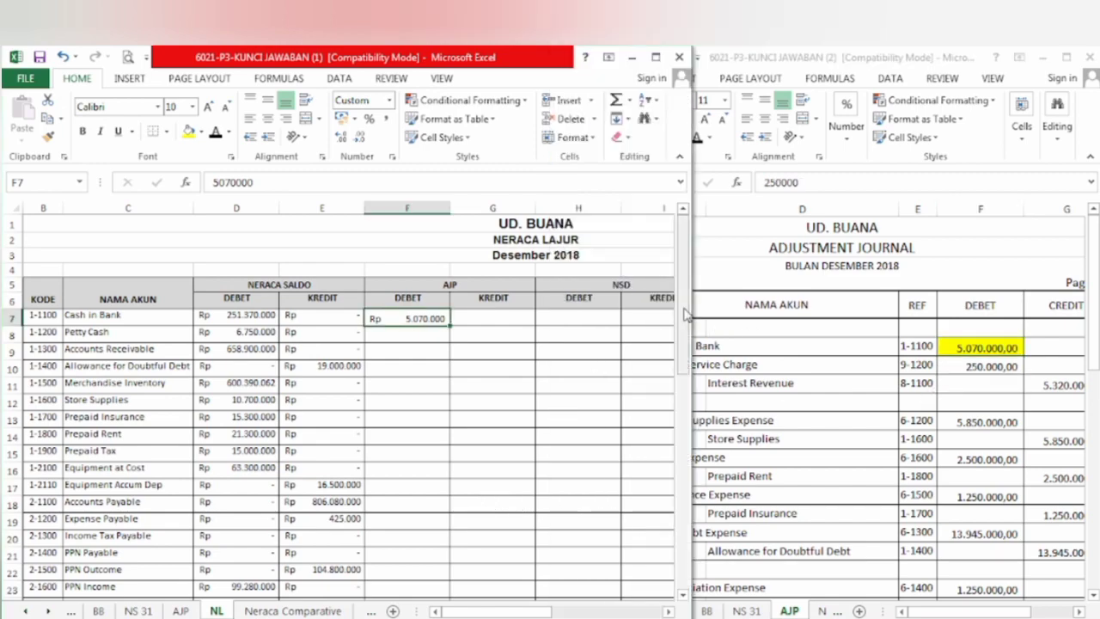
pyautogui.moveTo(684, 315); pyautogui.dragTo(709, 493)
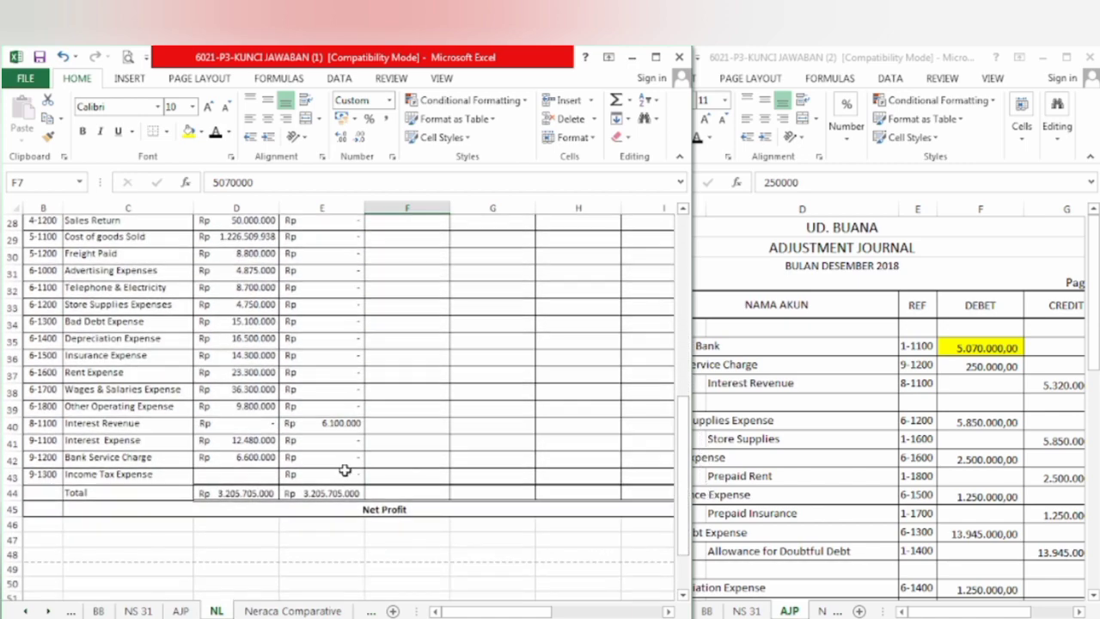
pyautogui.click(391, 461)
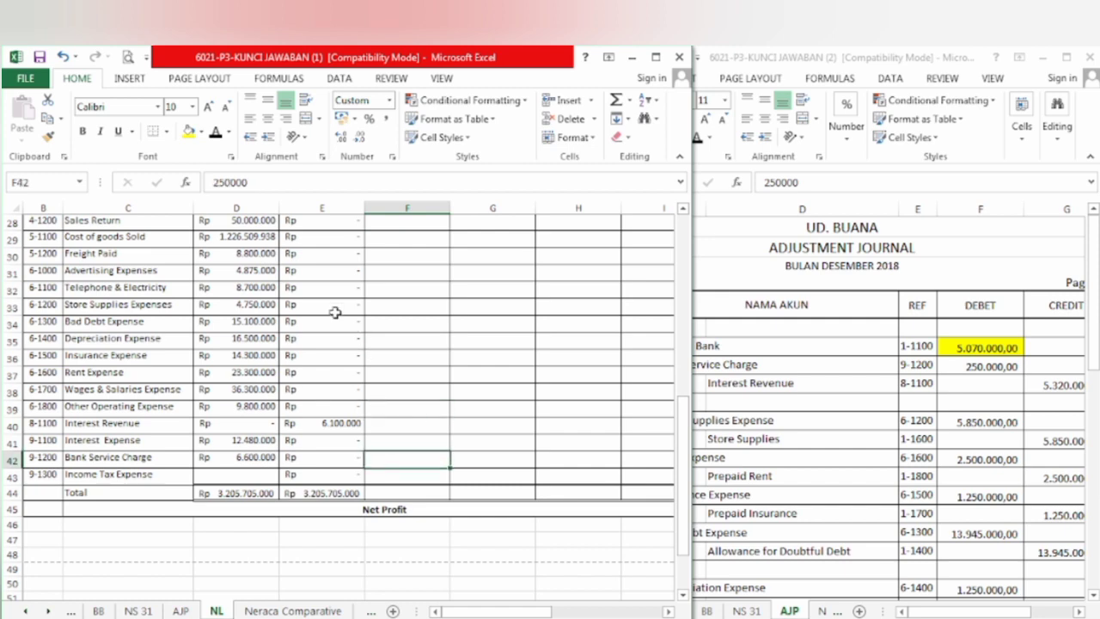
pyautogui.click(216, 134)
# Step: Highlight the Interest Revenue credit of 5.320.000 yellow in the adjustment journal and turn its NL worksheet AJP entry in G40 black
pyautogui.click(1050, 389)
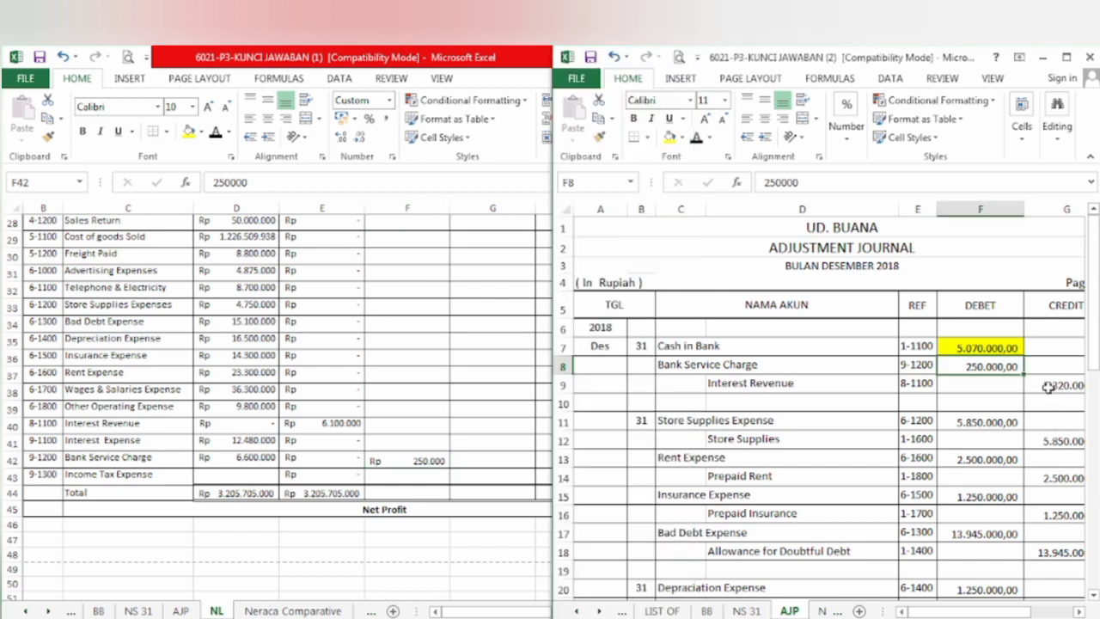
pyautogui.click(1048, 387)
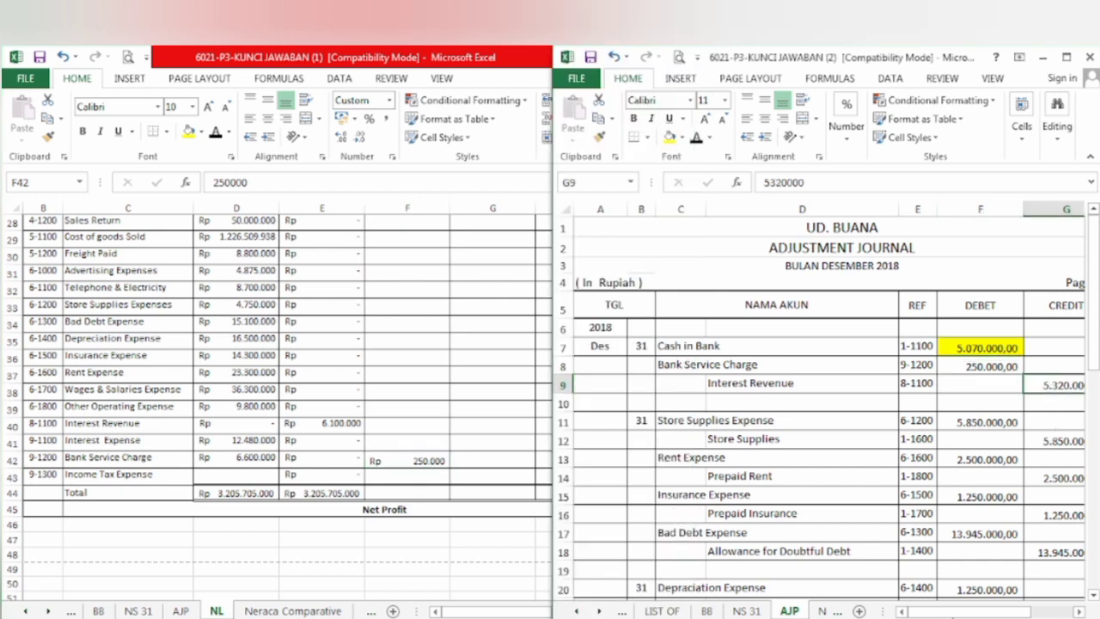
pyautogui.hscroll(2, 829, 409)
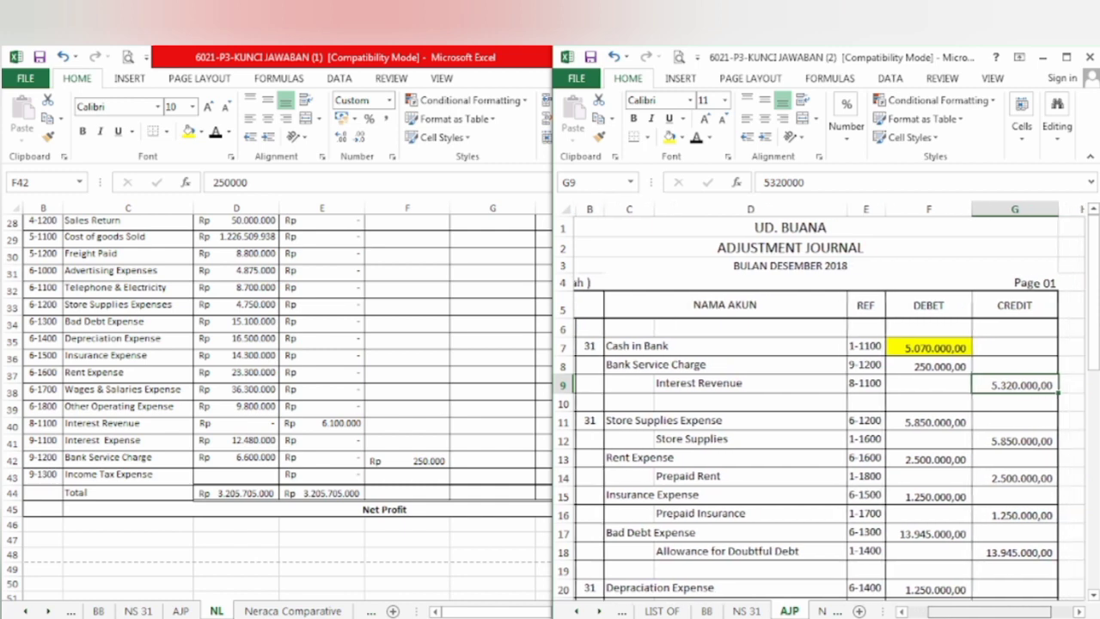
pyautogui.click(691, 197)
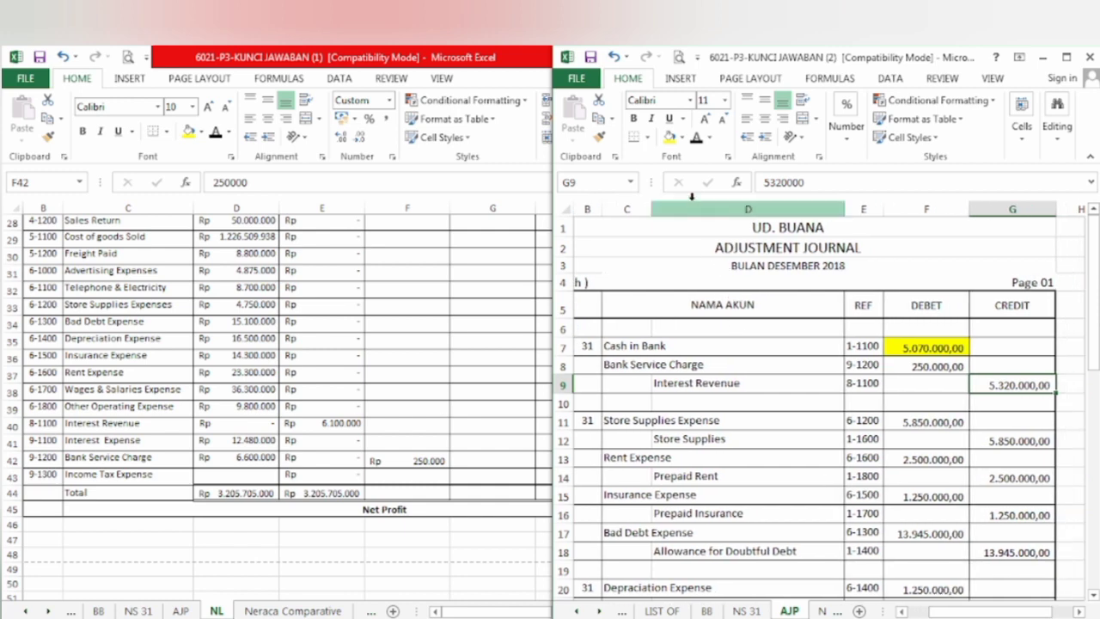
pyautogui.click(670, 137)
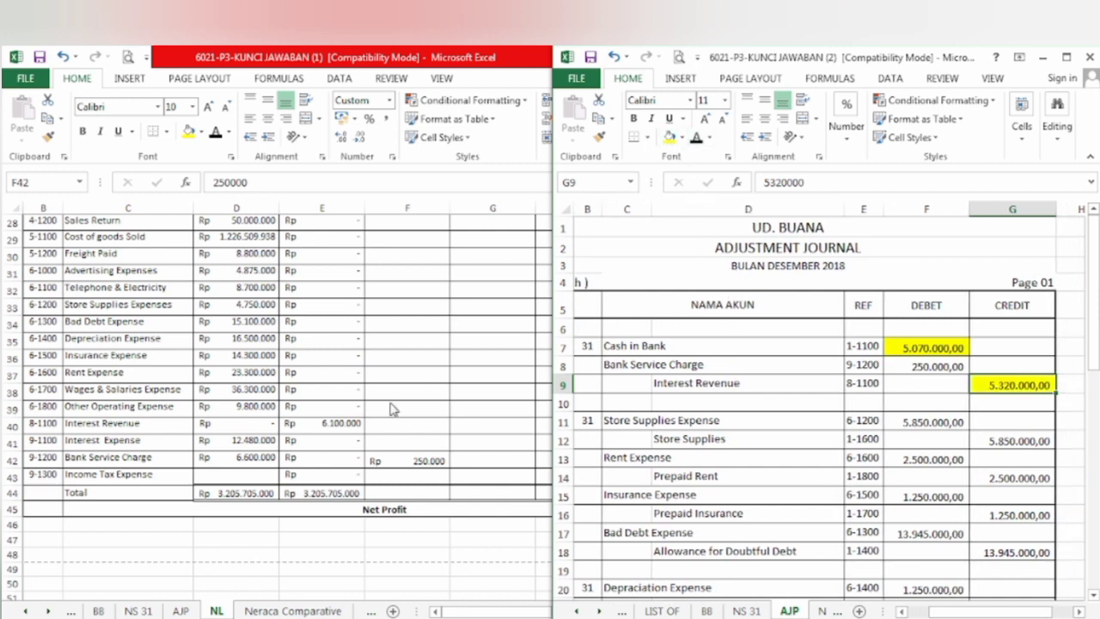
pyautogui.click(474, 425)
pyautogui.click(474, 428)
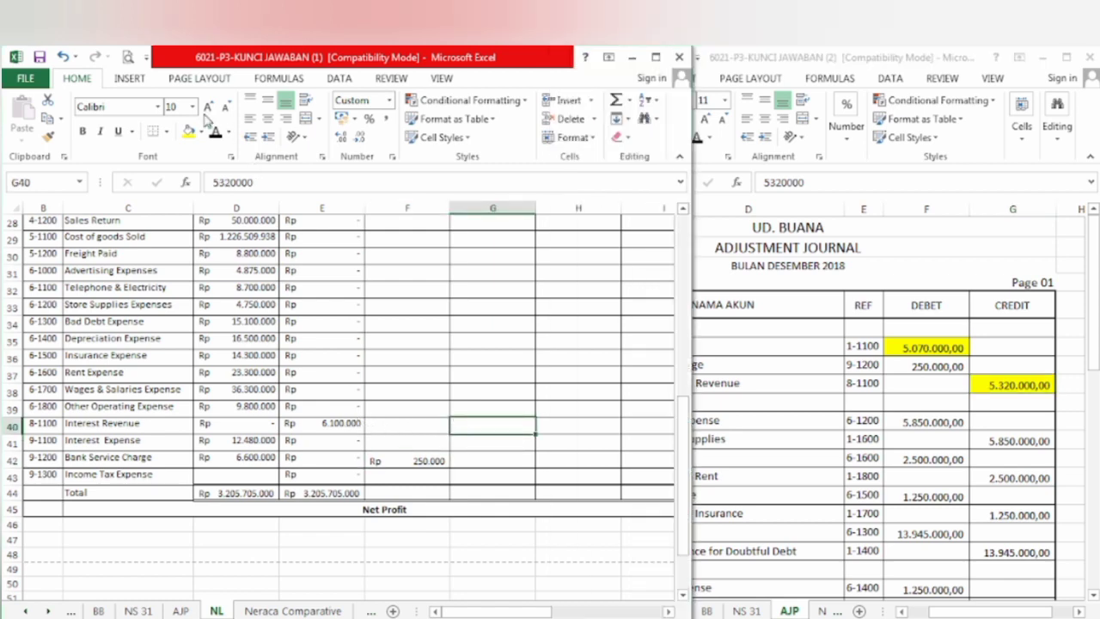
pyautogui.click(216, 137)
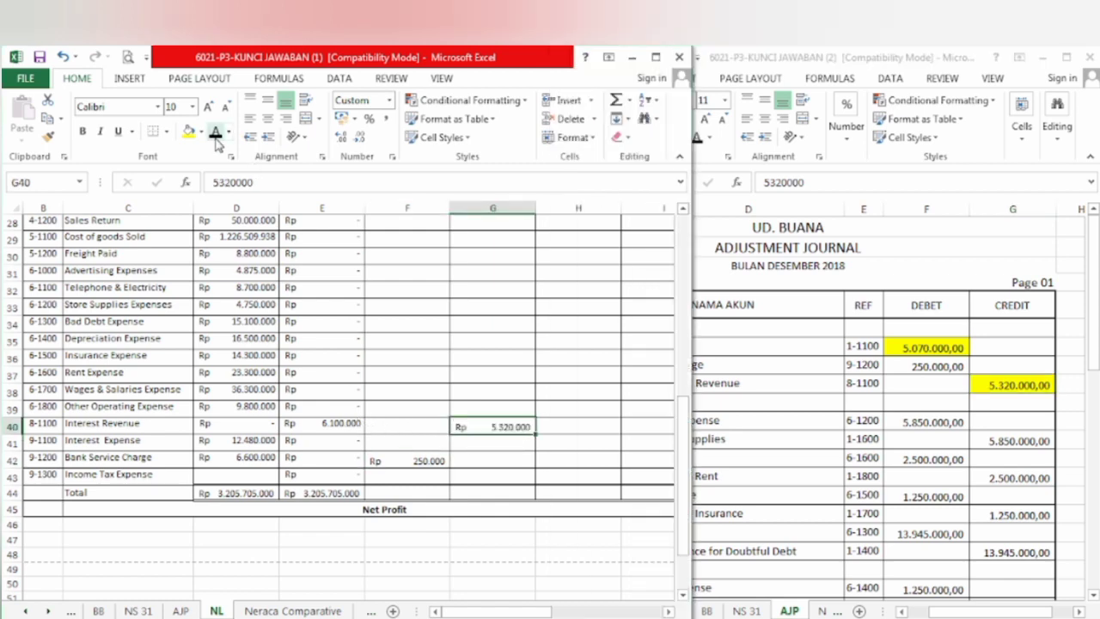
# Step: Highlight the Store Supplies Expense debit of 5.850.000 yellow in the adjustment journal and turn its NL worksheet AJP entry in F33 black
pyautogui.click(743, 492)
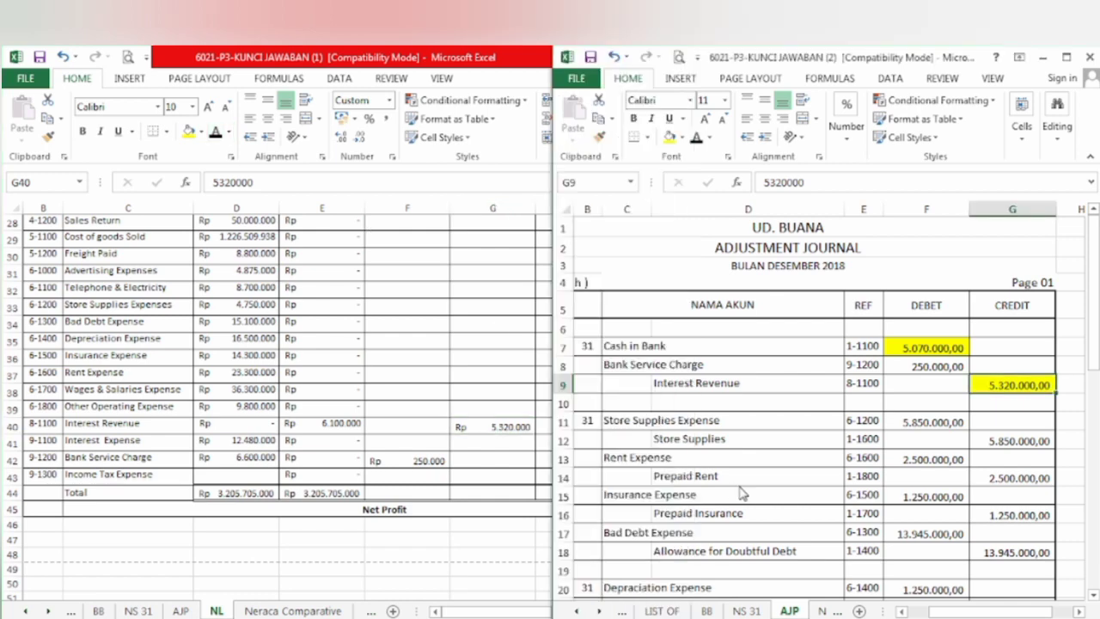
pyautogui.click(920, 421)
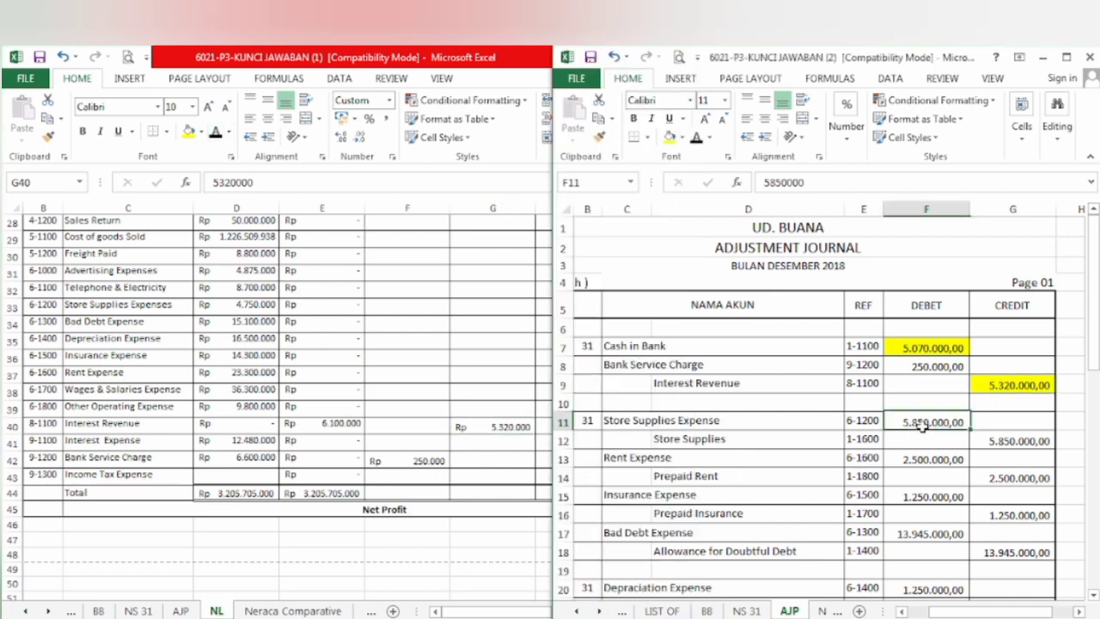
pyautogui.click(669, 138)
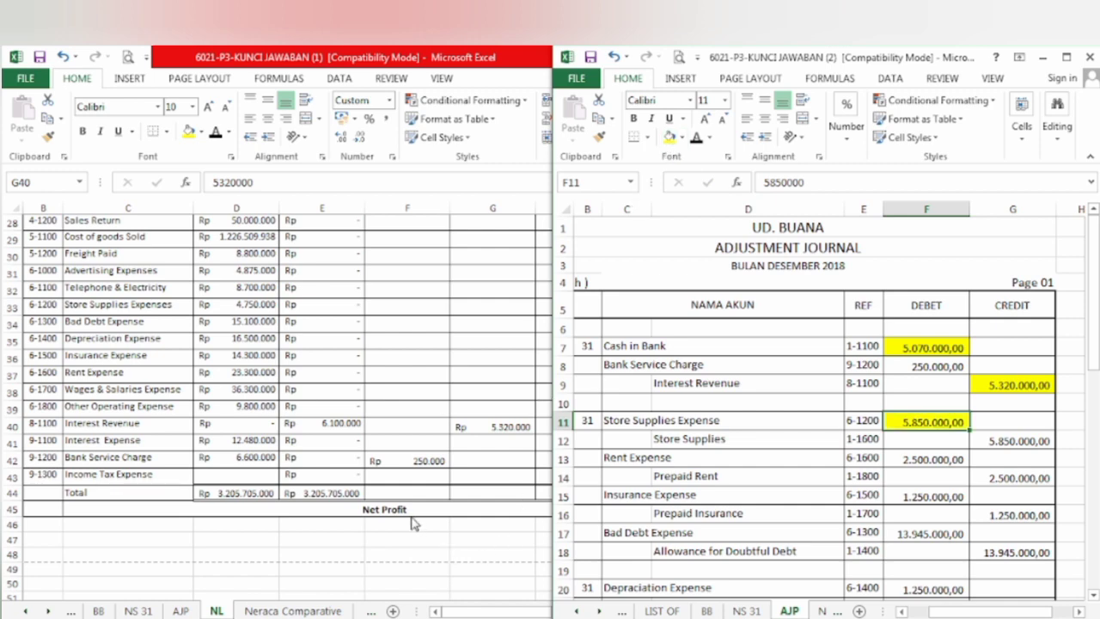
pyautogui.click(403, 307)
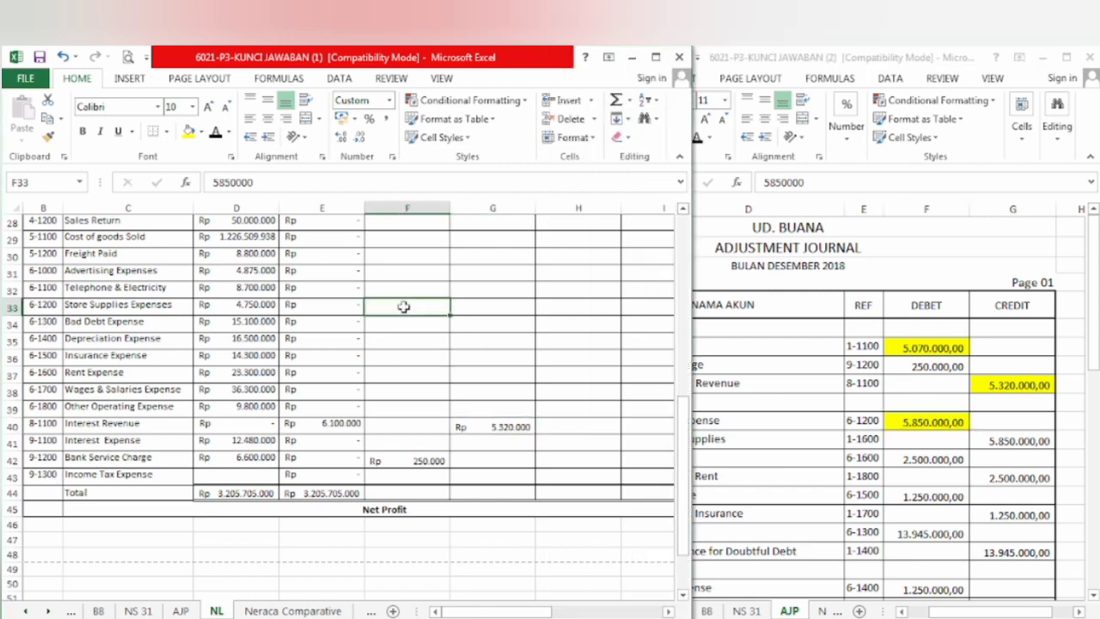
pyautogui.click(215, 136)
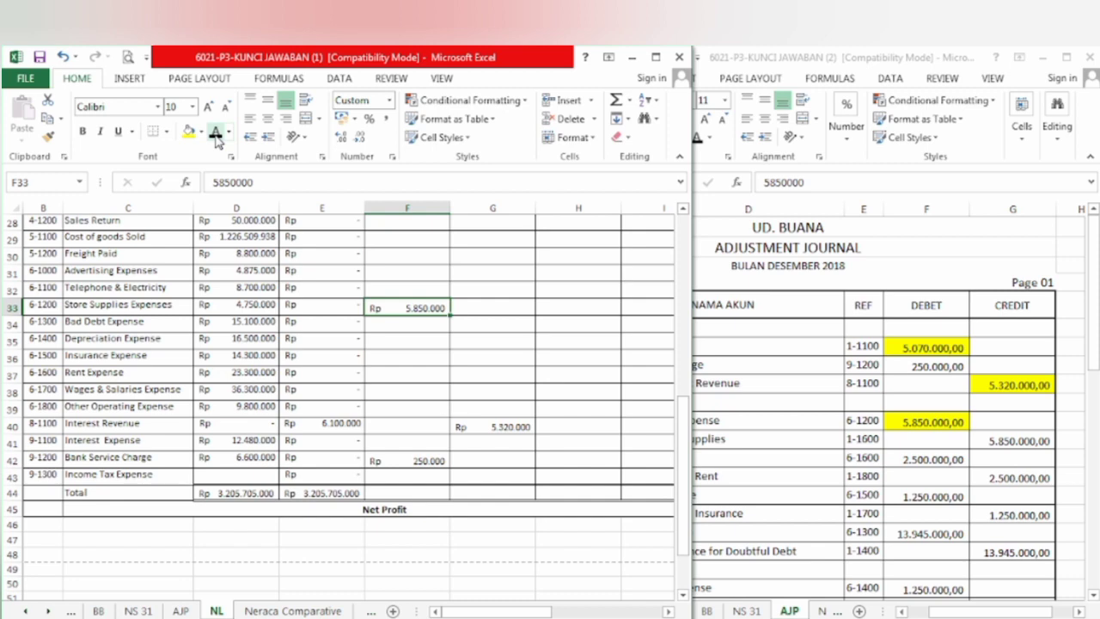
# Step: Highlight the Store Supplies credit of 5.850.000 yellow in the adjustment journal and turn its NL worksheet AJP entry in G12 black
pyautogui.click(977, 444)
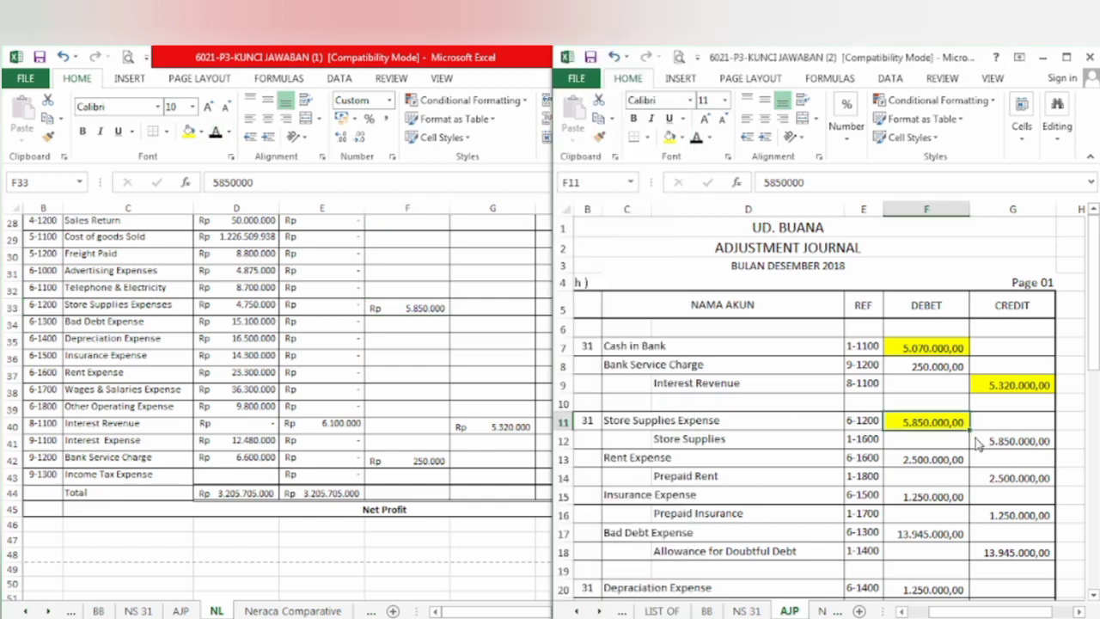
pyautogui.click(976, 439)
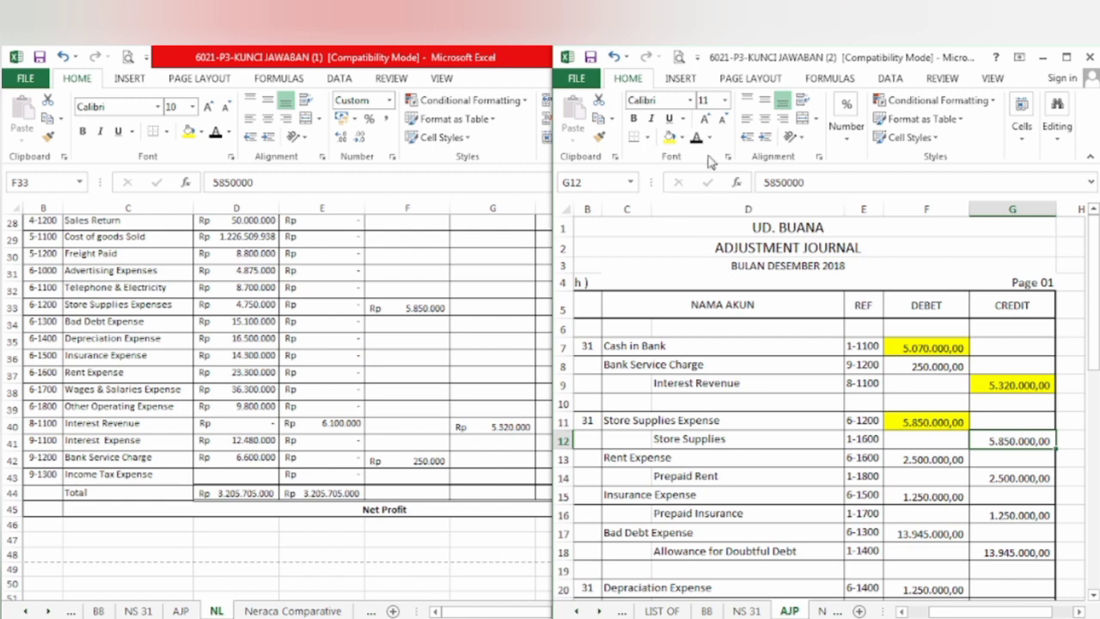
pyautogui.click(669, 138)
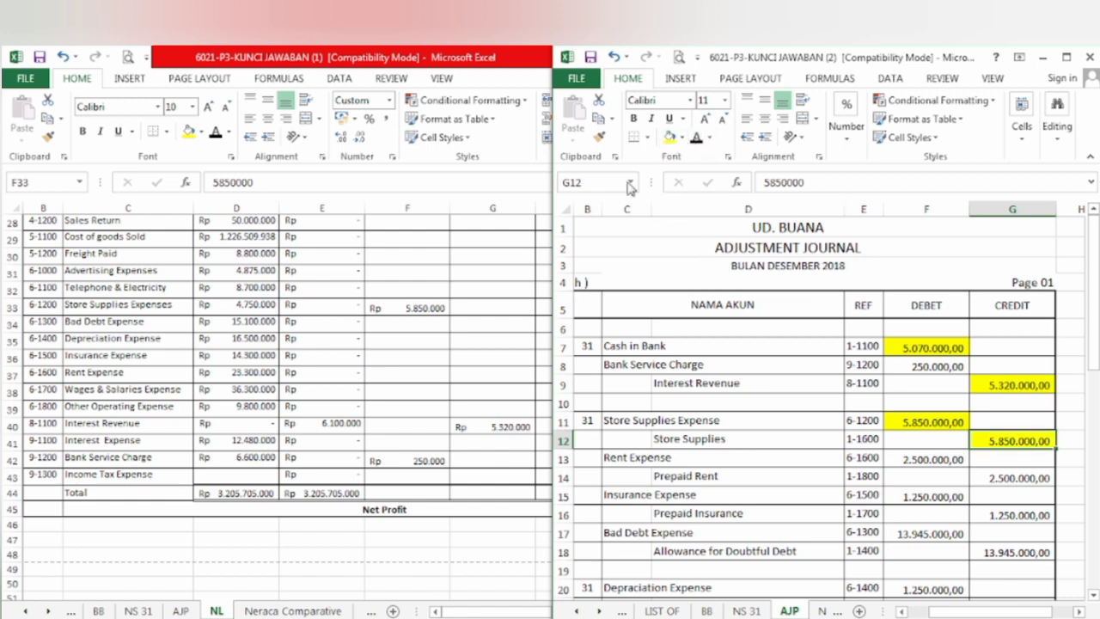
pyautogui.click(486, 542)
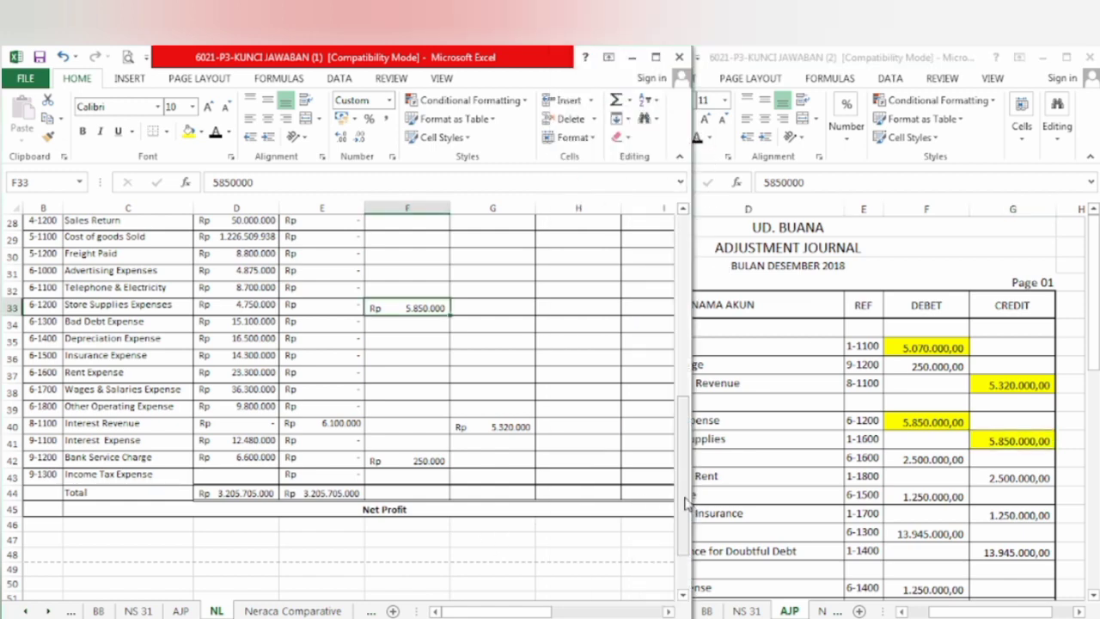
pyautogui.moveTo(685, 503); pyautogui.dragTo(680, 366)
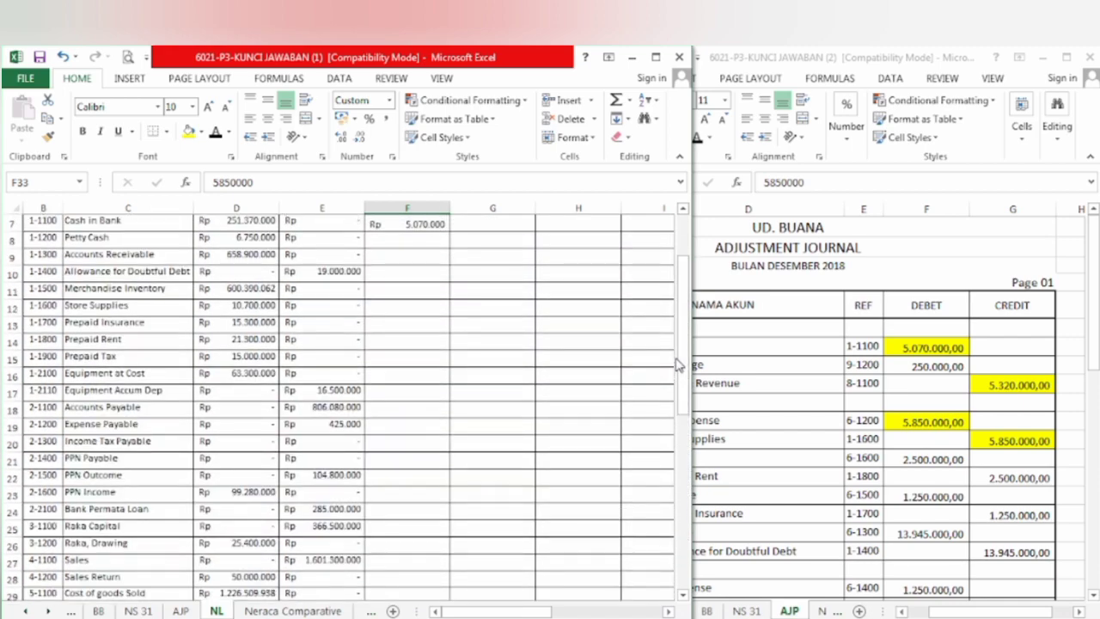
pyautogui.click(468, 309)
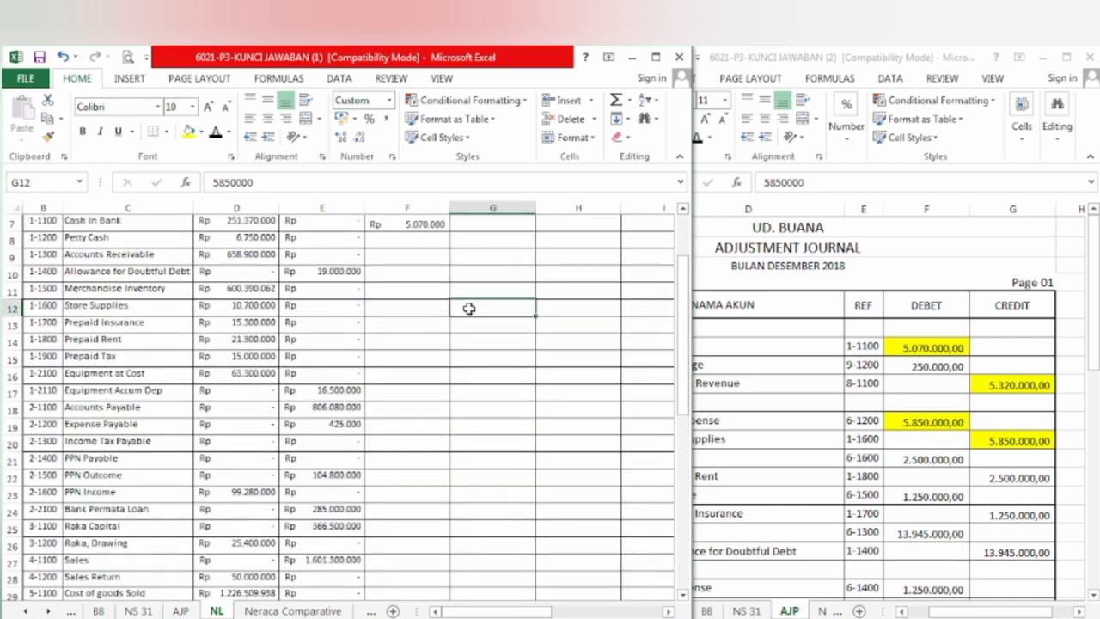
pyautogui.click(215, 135)
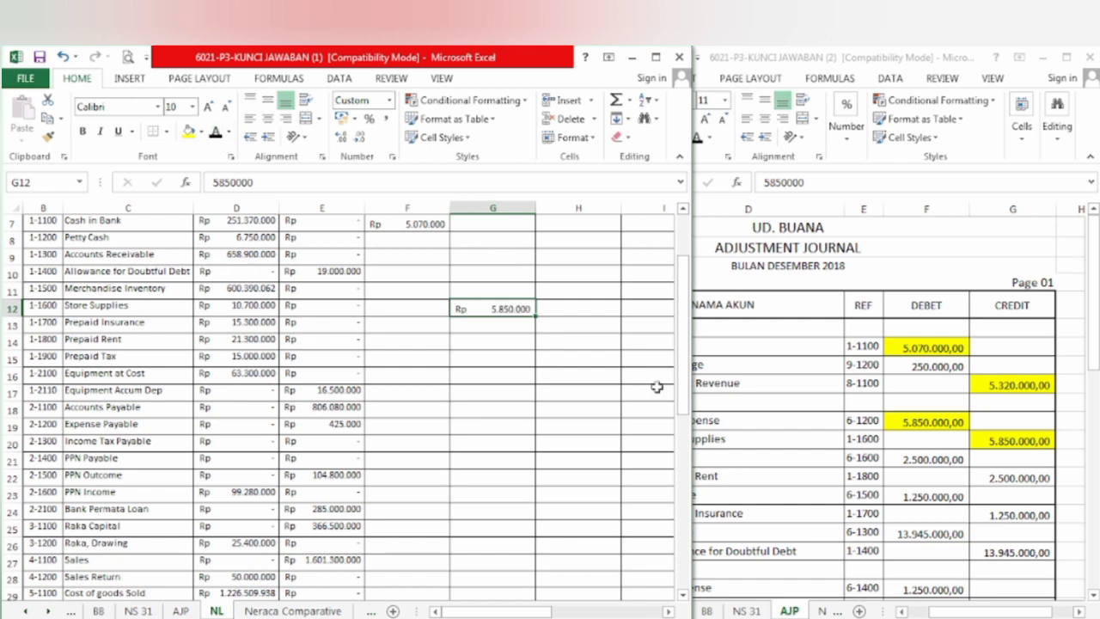
# Step: Turn all remaining AJP debit and credit entries in the NL worksheet black, from Cash in Bank through the total row (F7:G44)
pyautogui.hotkey('alt', 'Tab')
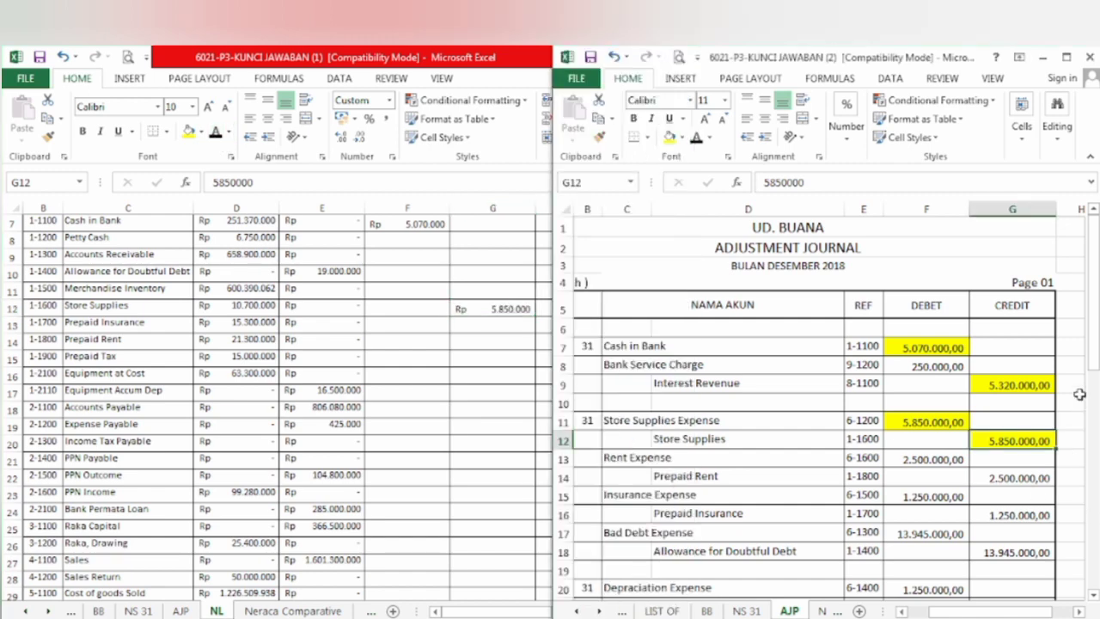
pyautogui.scroll(-4, 1096, 351)
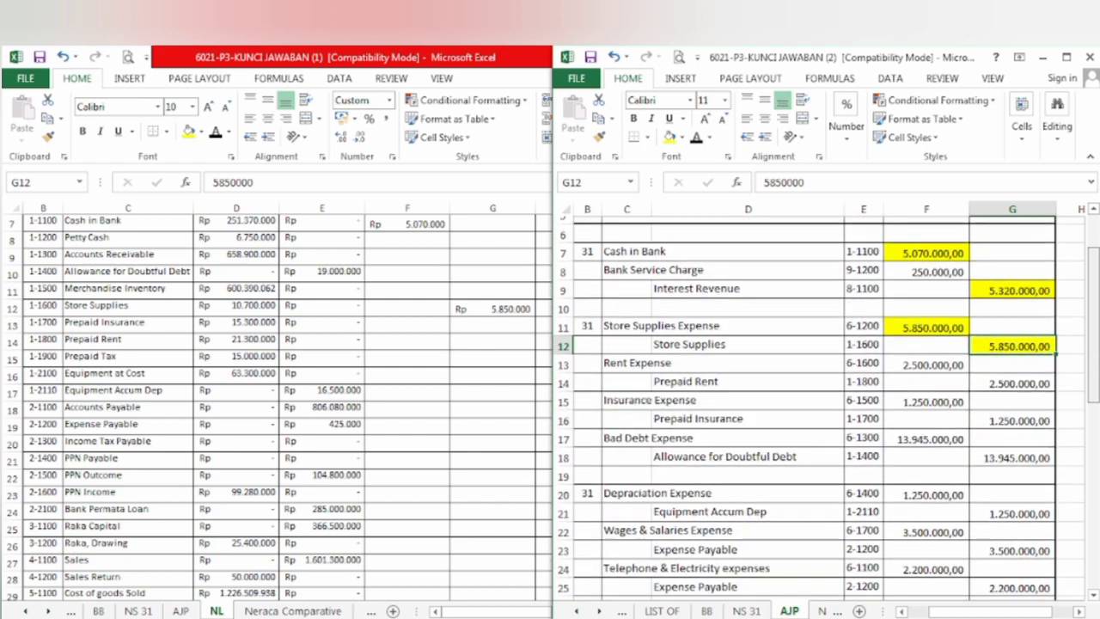
pyautogui.scroll(-4, 821, 404)
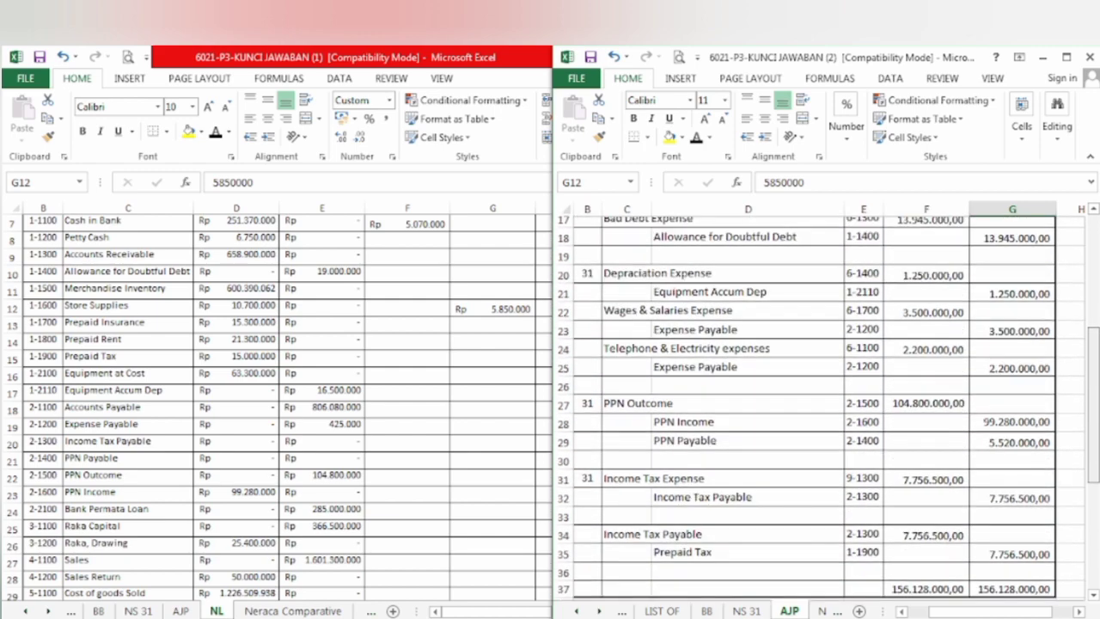
pyautogui.scroll(-1, 1096, 494)
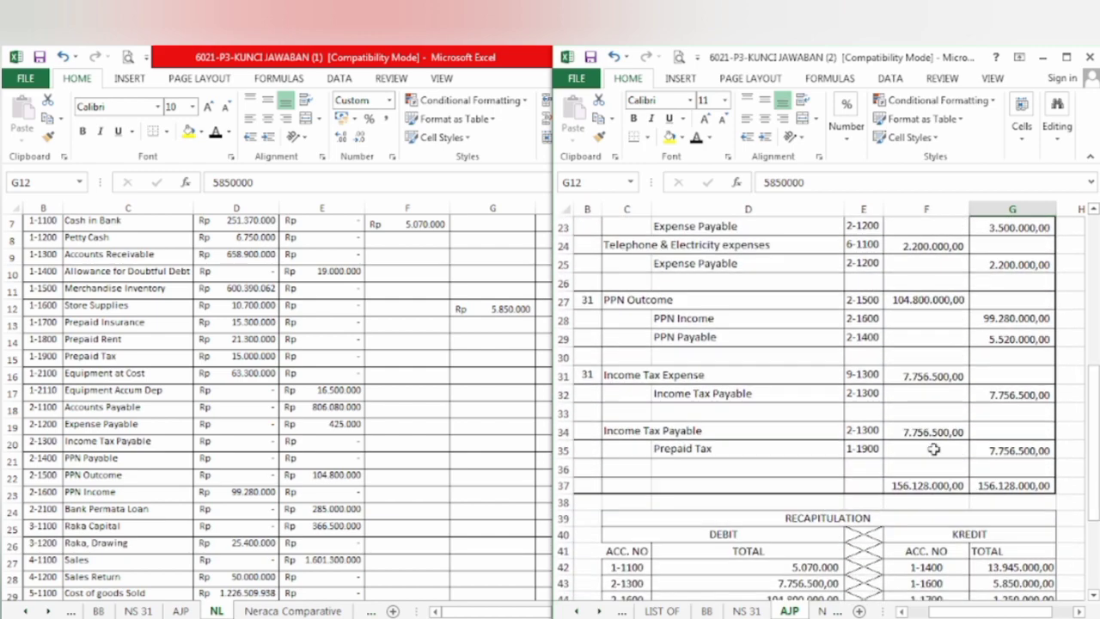
pyautogui.click(531, 453)
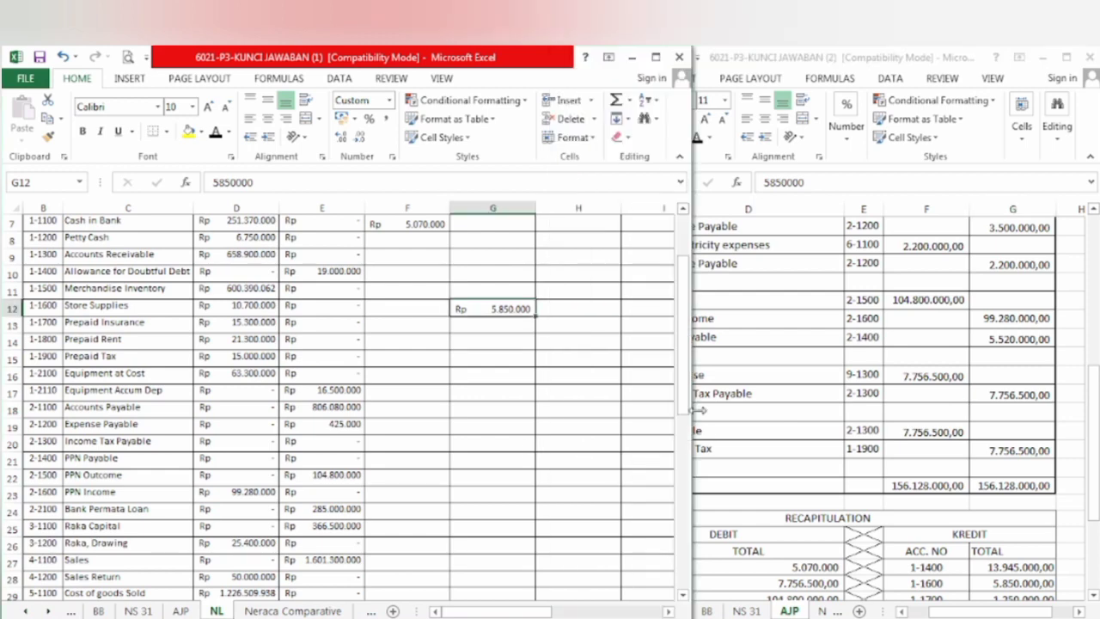
pyautogui.scroll(2, 621, 397)
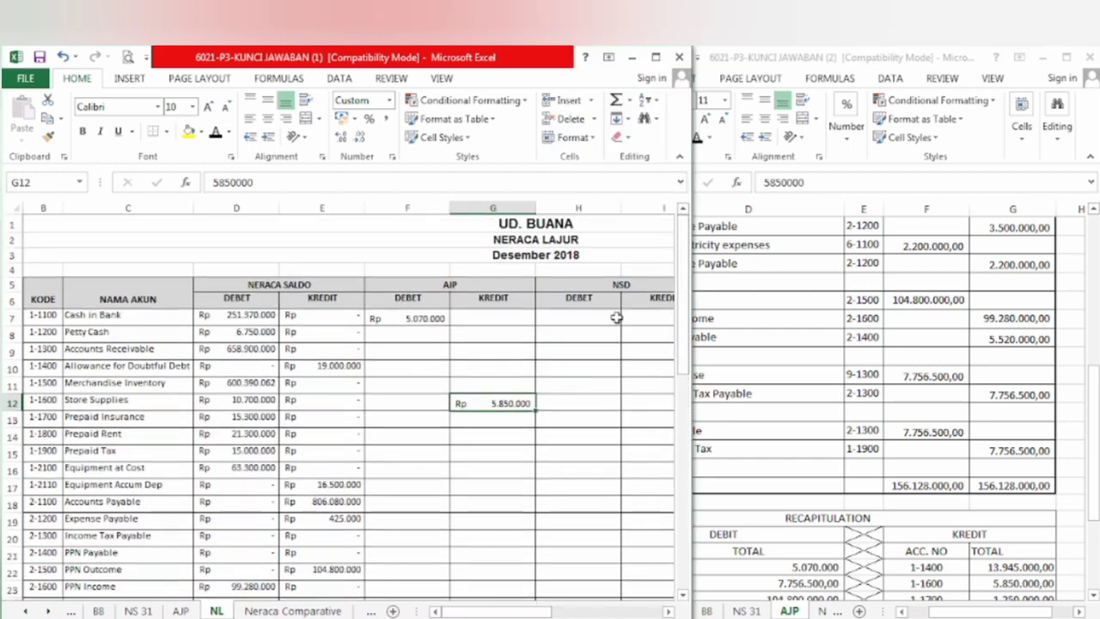
pyautogui.click(393, 319)
pyautogui.hotkey('shift', 'Right')
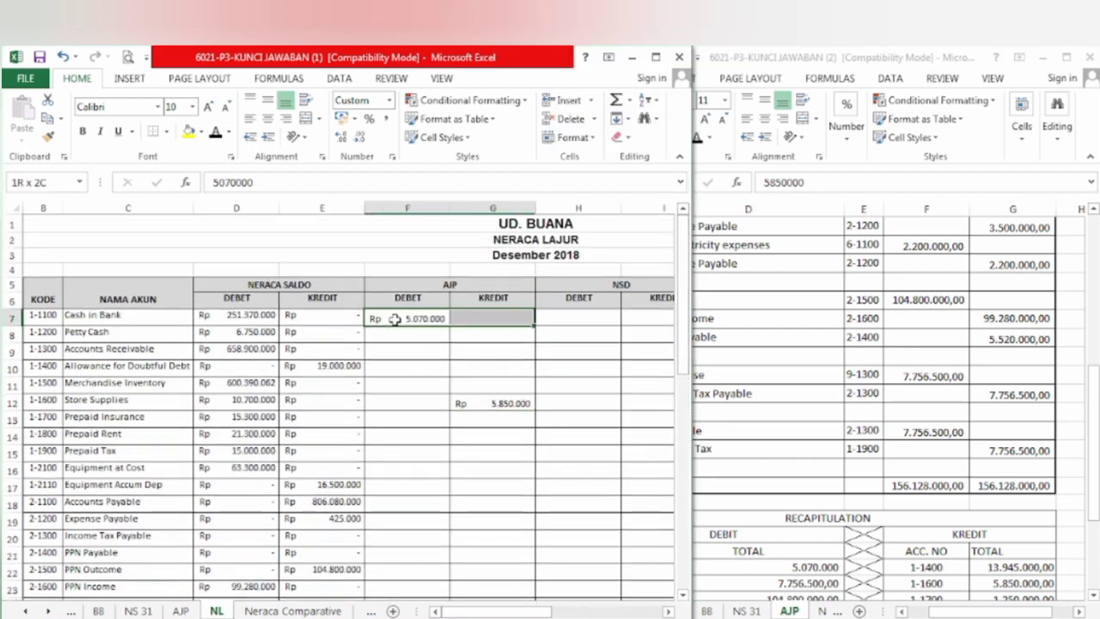
pyautogui.hotkey('shift', 'Down')
pyautogui.hotkey('shift', 'Down')
pyautogui.hotkey('shift', 'Down')
pyautogui.hotkey('shift', 'Down')
pyautogui.hotkey('shift', 'Down')
pyautogui.hotkey('shift', 'Down')
pyautogui.hotkey('shift', 'Down')
pyautogui.hotkey('shift', 'Down')
pyautogui.hotkey('shift', 'Down')
pyautogui.hotkey('shift', 'Down')
pyautogui.hotkey('shift', 'Down')
pyautogui.hotkey('shift', 'Down')
pyautogui.hotkey('shift', 'Down')
pyautogui.hotkey('shift', 'Down')
pyautogui.hotkey('shift', 'Down')
pyautogui.hotkey('shift', 'Down')
pyautogui.hotkey('shift', 'Down')
pyautogui.hotkey('shift', 'Down')
pyautogui.hotkey('shift', 'Down')
pyautogui.hotkey('shift', 'Down')
pyautogui.hotkey('shift', 'Down')
pyautogui.hotkey('shift', 'Down')
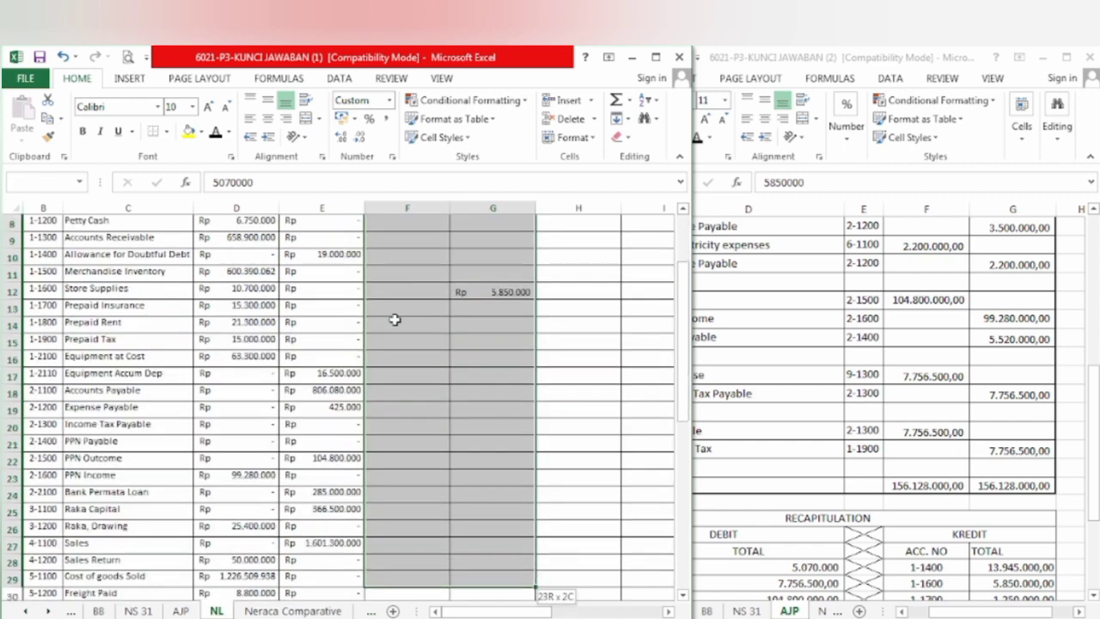
pyautogui.hotkey('shift', 'Down')
pyautogui.hotkey('shift', 'Down')
pyautogui.hotkey('shift', 'Down')
pyautogui.hotkey('shift', 'Down')
pyautogui.hotkey('shift', 'Down')
pyautogui.hotkey('shift', 'Down')
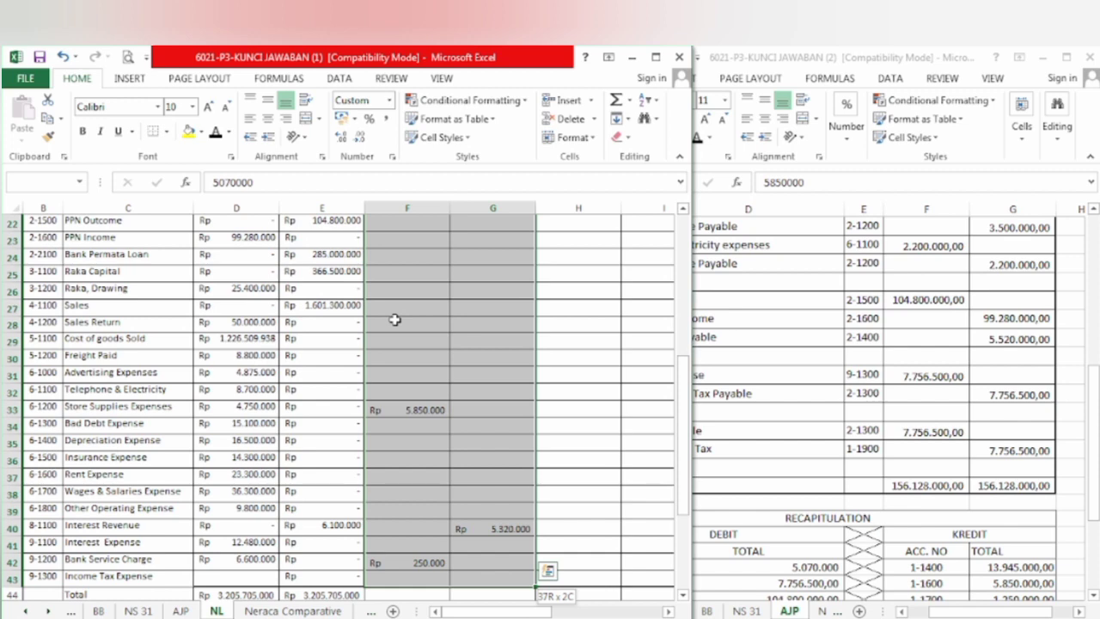
pyautogui.hotkey('shift', 'Down')
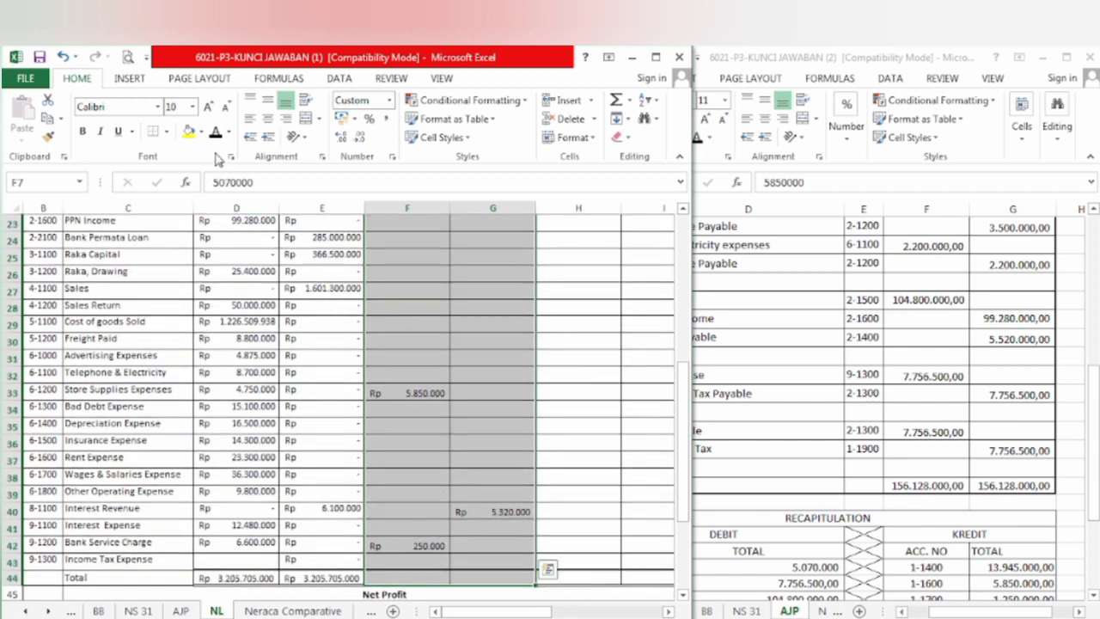
pyautogui.scroll(7, 217, 158)
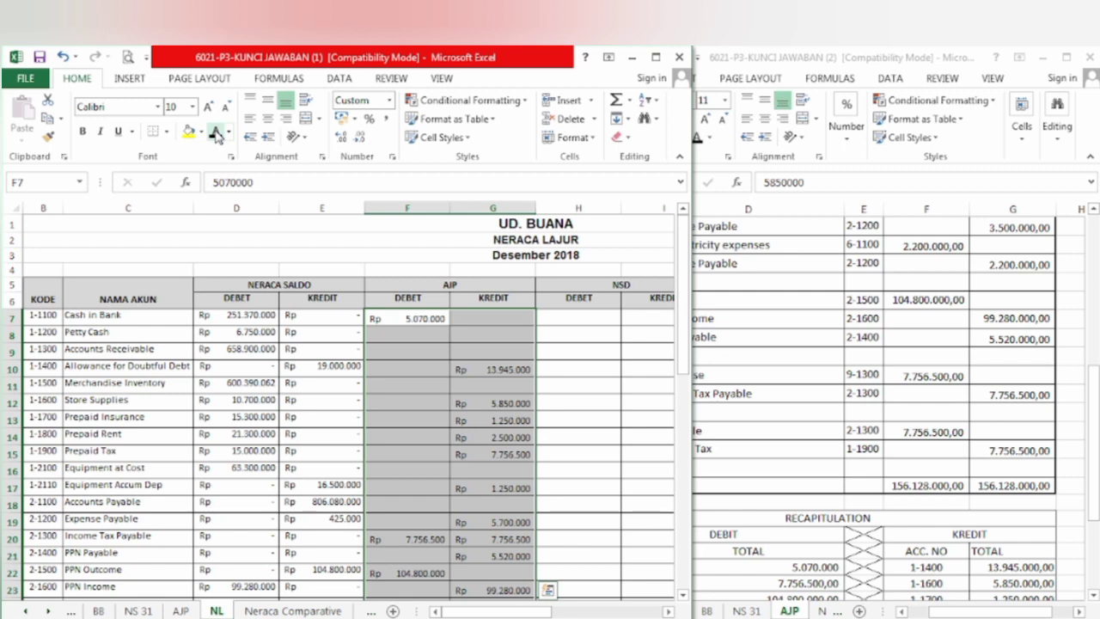
pyautogui.scroll(-8, 679, 507)
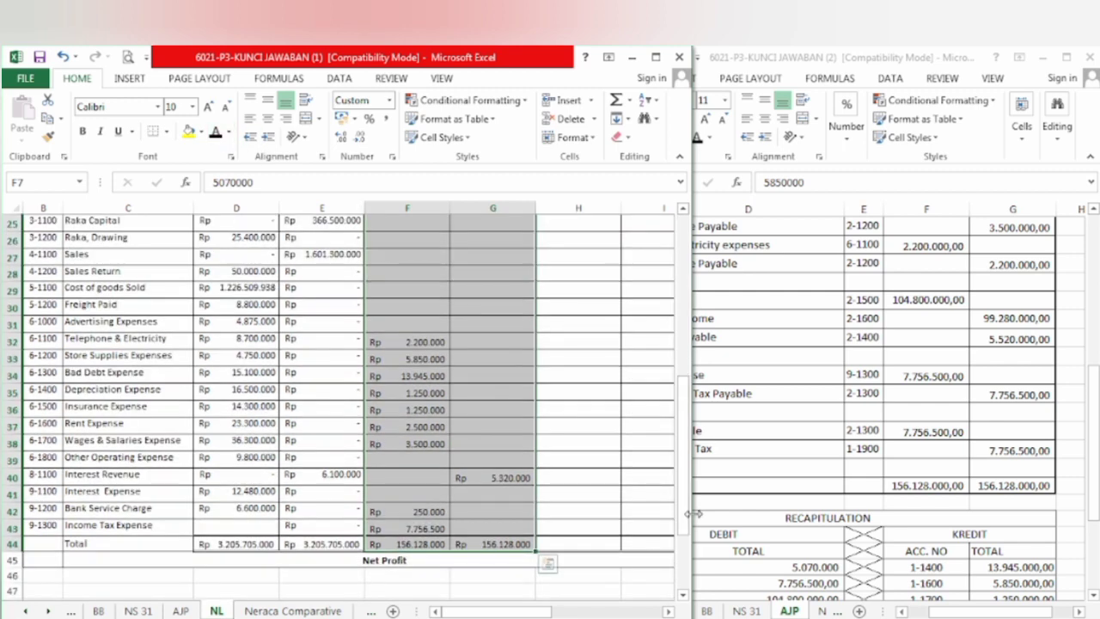
pyautogui.click(400, 555)
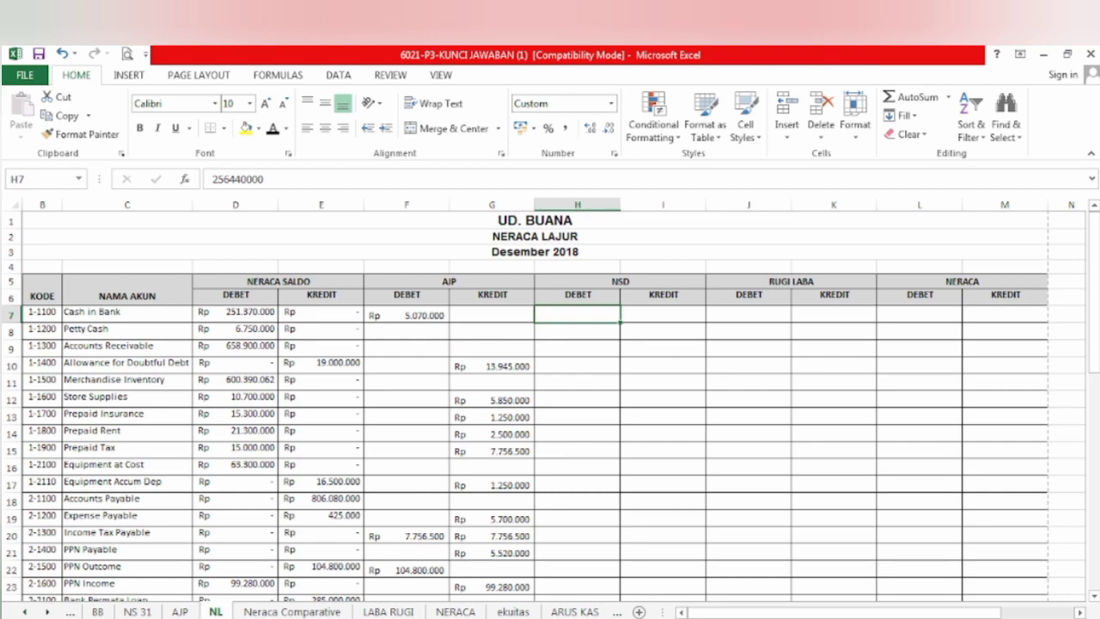
# Step: Highlight Cash in Bank's Neraca Saldo debit in D7 and AJP debit in F7 yellow, and turn its NSD debit in H7 black
pyautogui.click(274, 315)
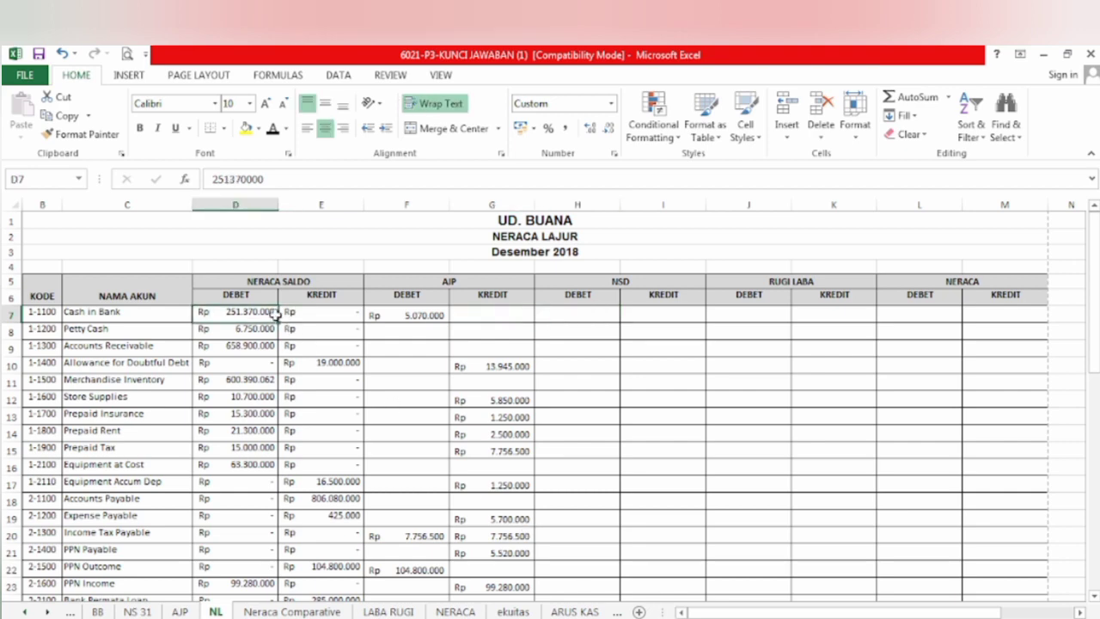
pyautogui.click(245, 129)
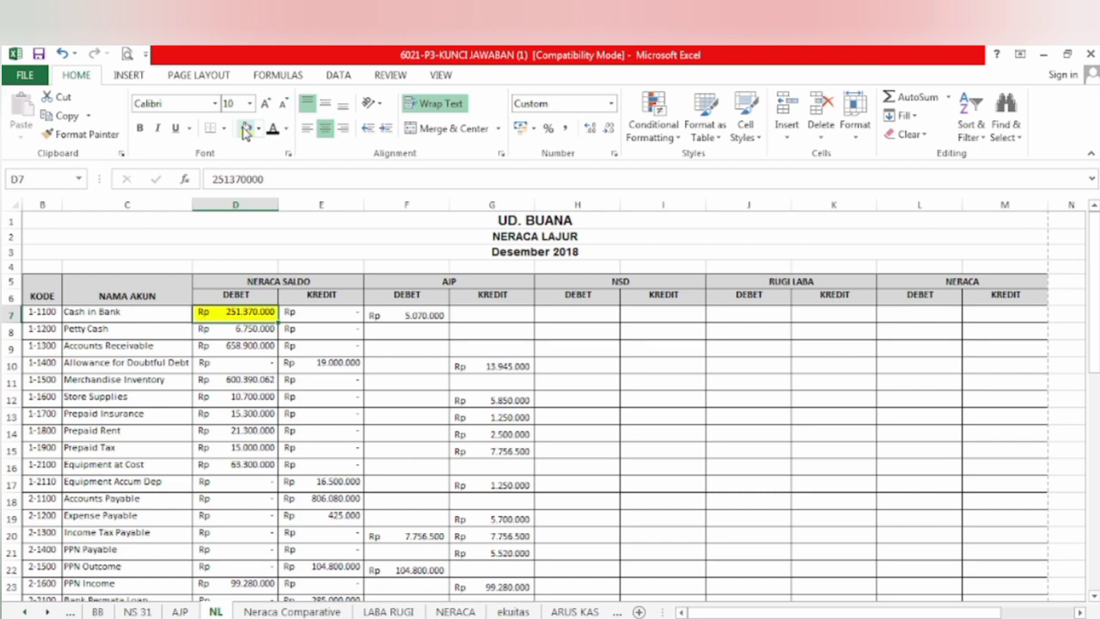
pyautogui.press('Right')
pyautogui.press('Right')
pyautogui.press('Right')
pyautogui.press('Left')
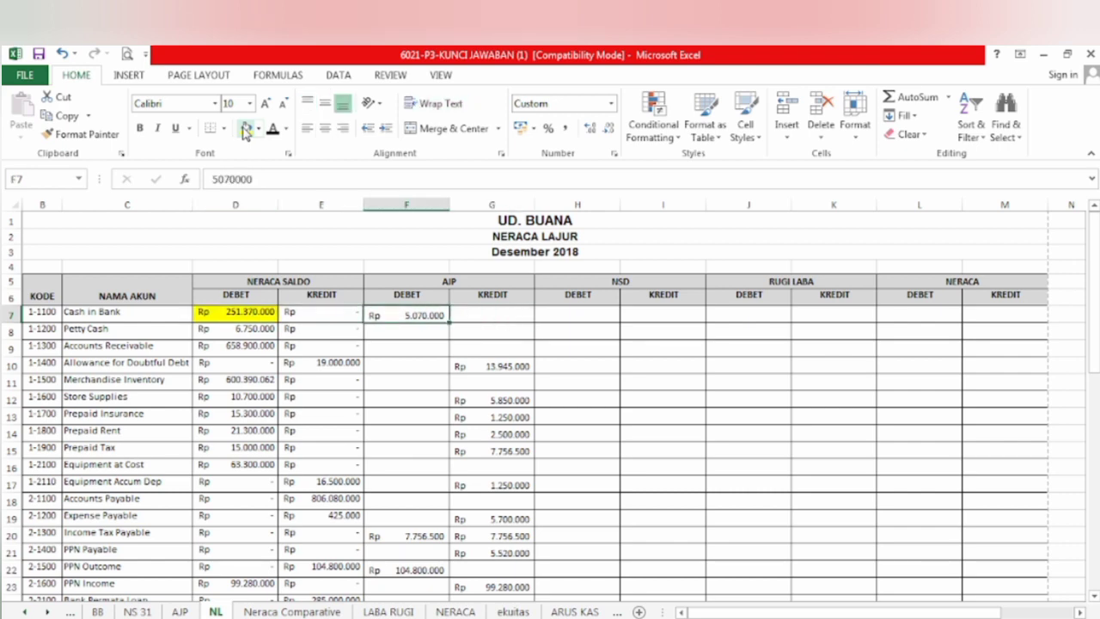
pyautogui.click(246, 129)
pyautogui.press('Right')
pyautogui.press('Right')
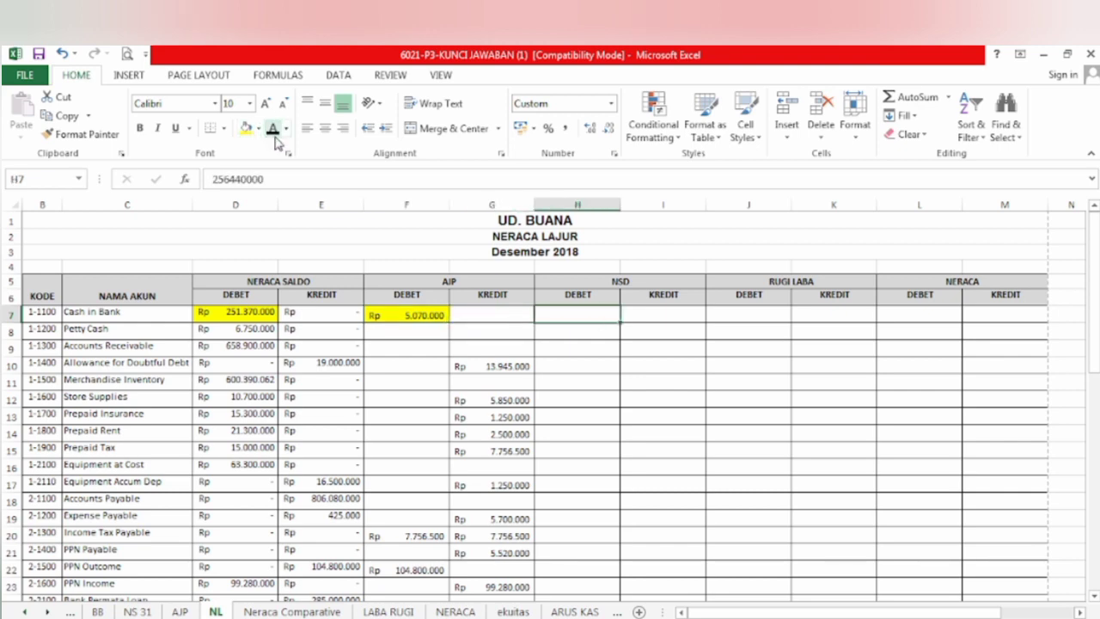
pyautogui.click(277, 140)
# Step: Turn the NSD debit entries for Petty Cash in H8 and Accounts Receivable in H9 black
pyautogui.press('Down')
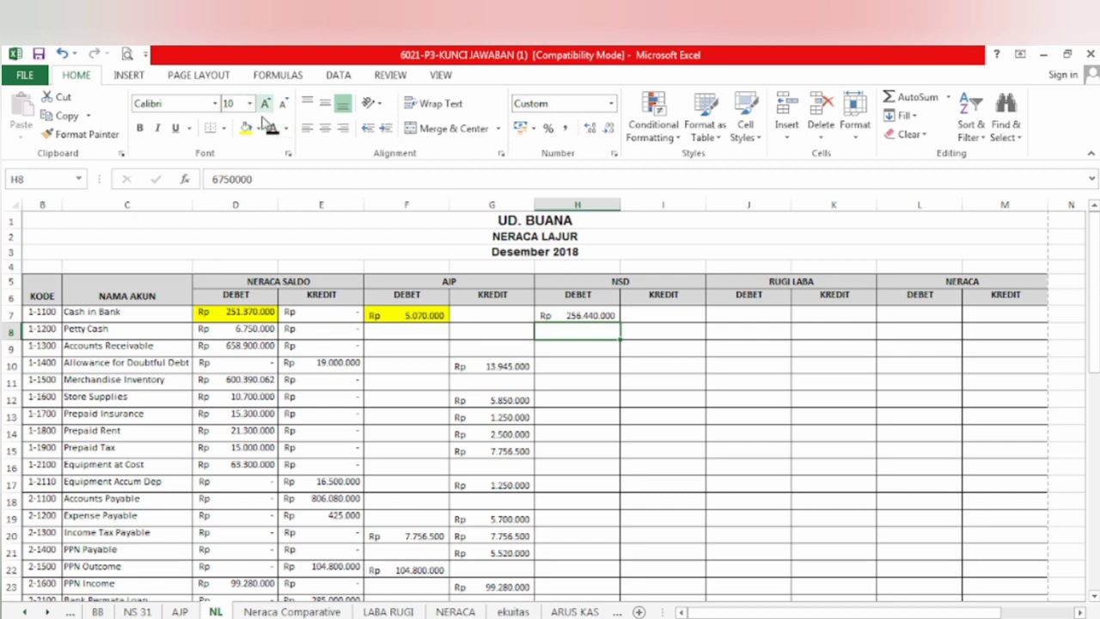
pyautogui.click(271, 130)
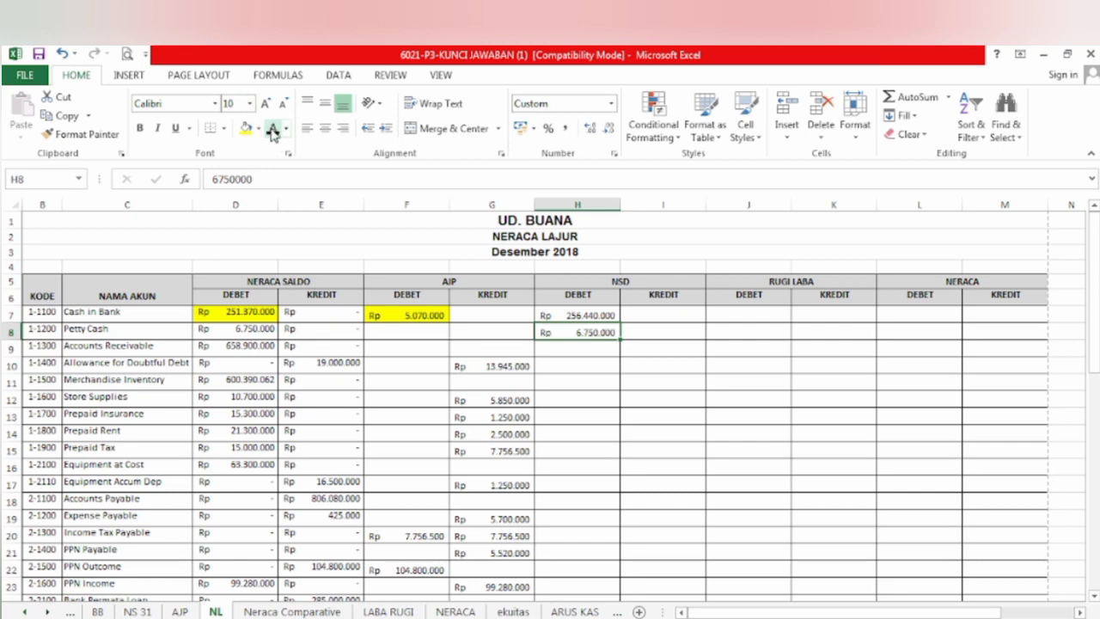
pyautogui.press('Down')
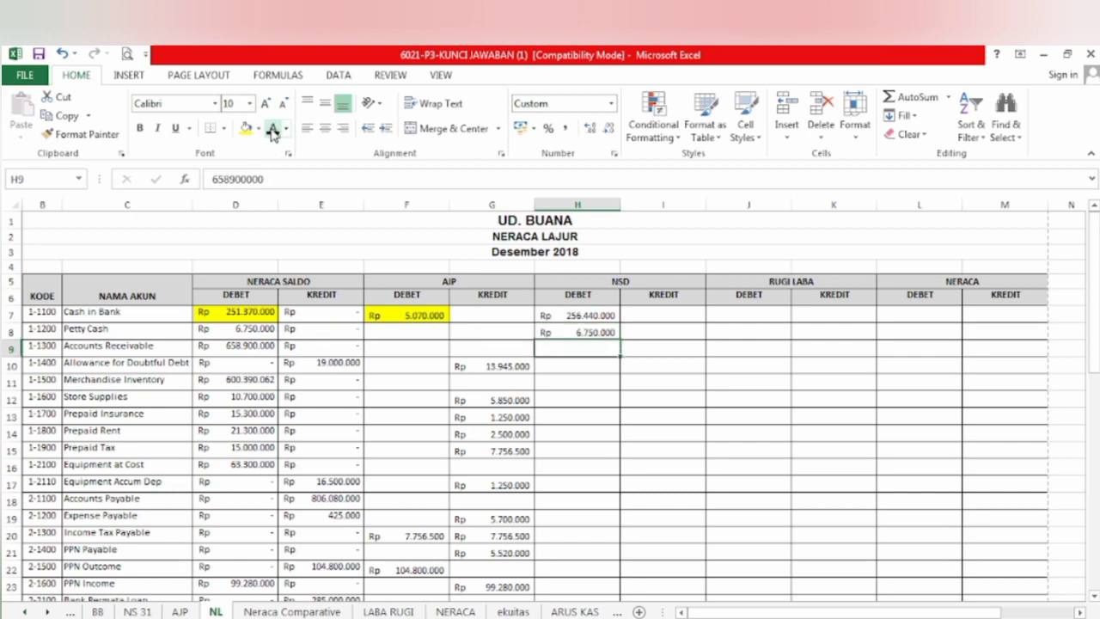
pyautogui.click(273, 131)
pyautogui.press('Return')
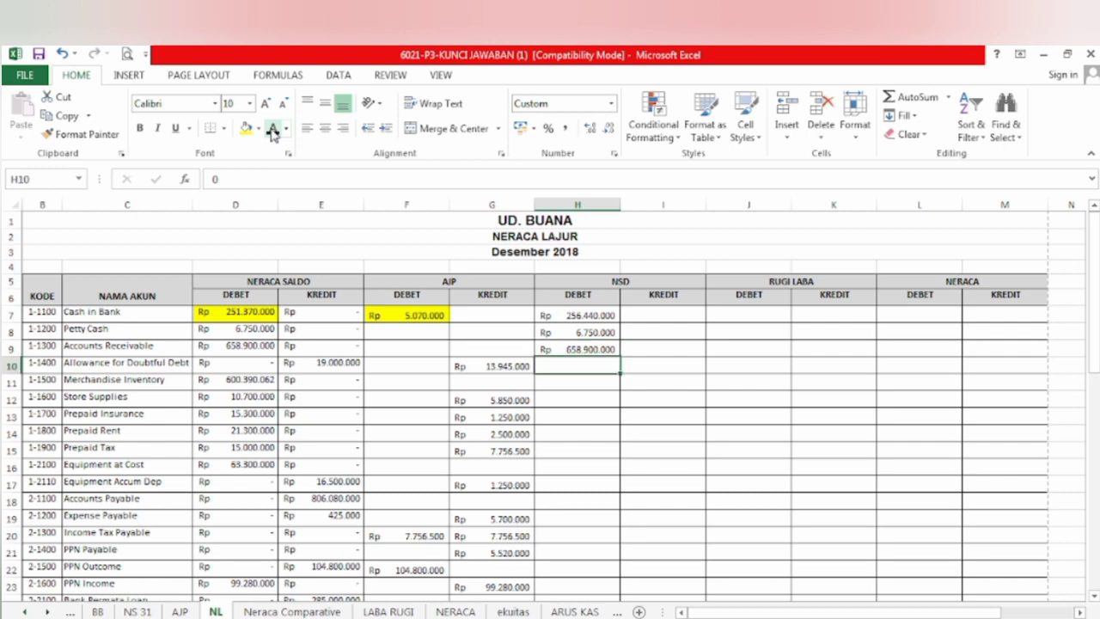
# Step: Highlight Allowance for Doubtful Debt's Neraca Saldo credit in E10 and AJP credit in G10 yellow, and turn its NSD credit in I10 black
pyautogui.press('Right')
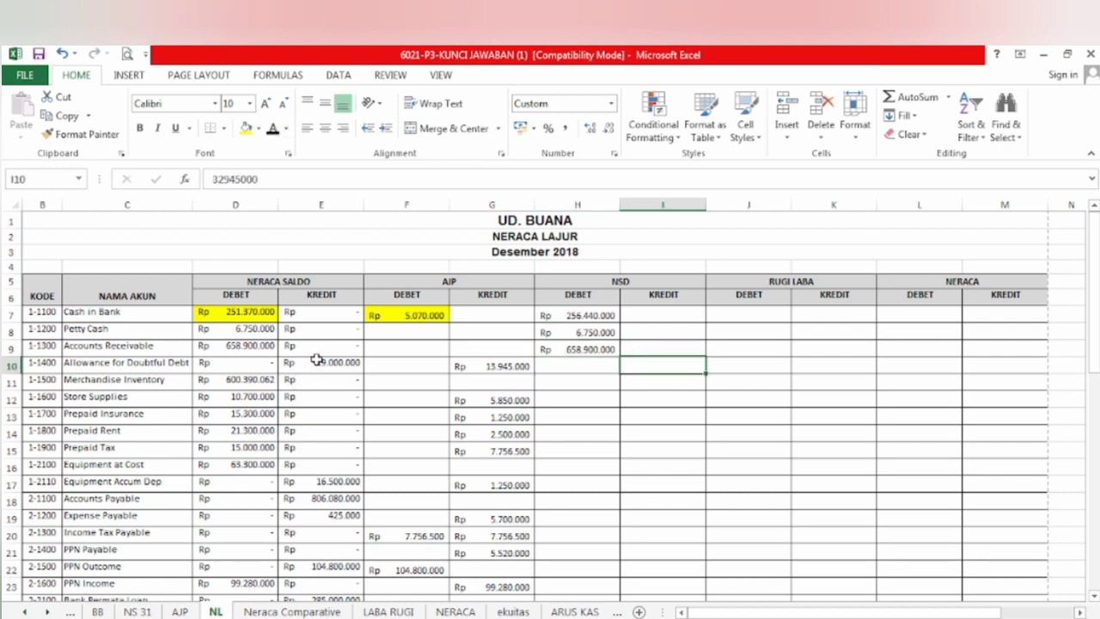
pyautogui.click(317, 361)
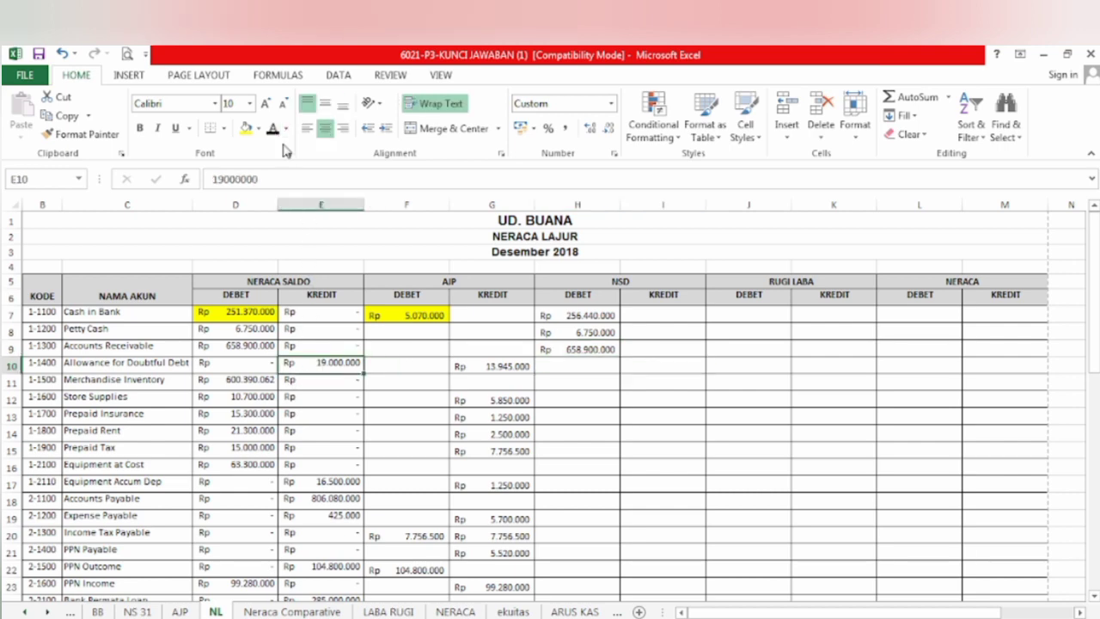
pyautogui.click(246, 134)
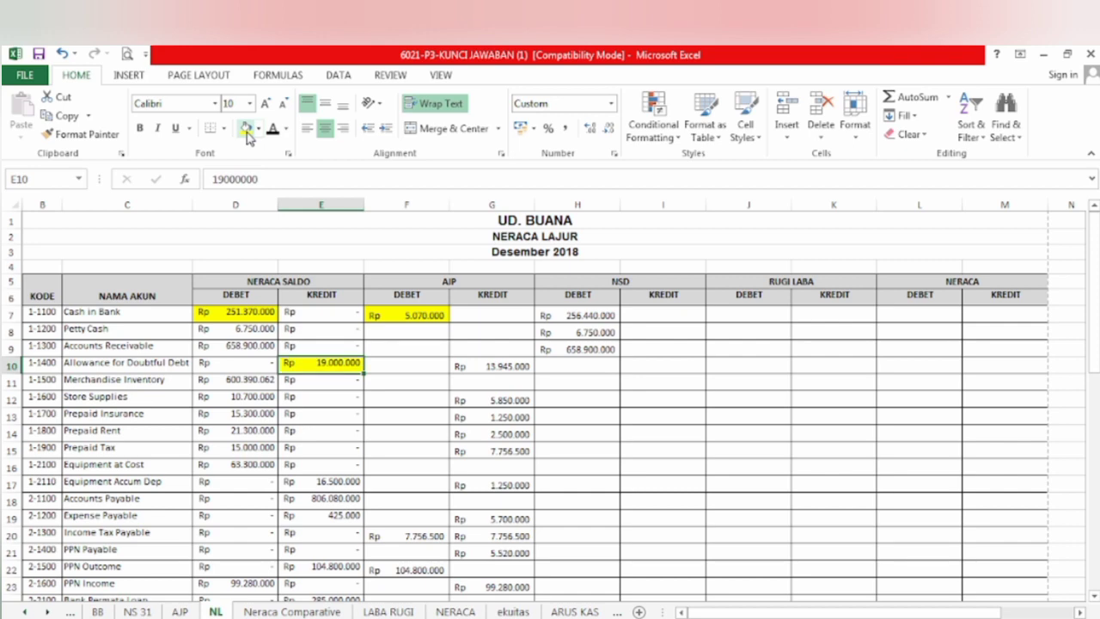
pyautogui.press('Right')
pyautogui.press('Right')
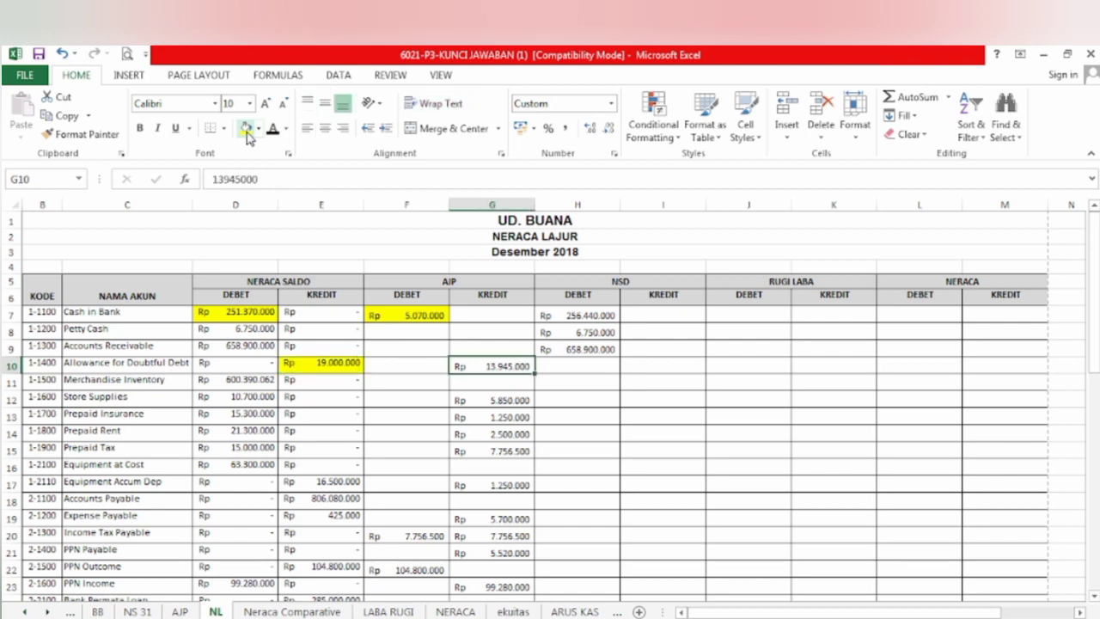
pyautogui.click(247, 129)
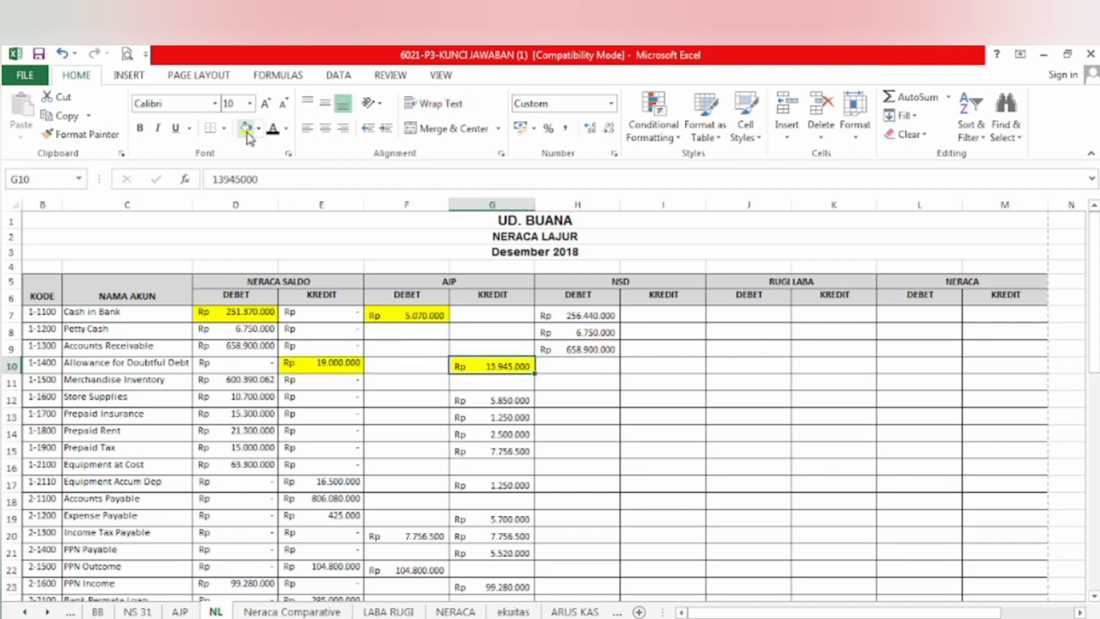
pyautogui.press('Right')
pyautogui.press('Right')
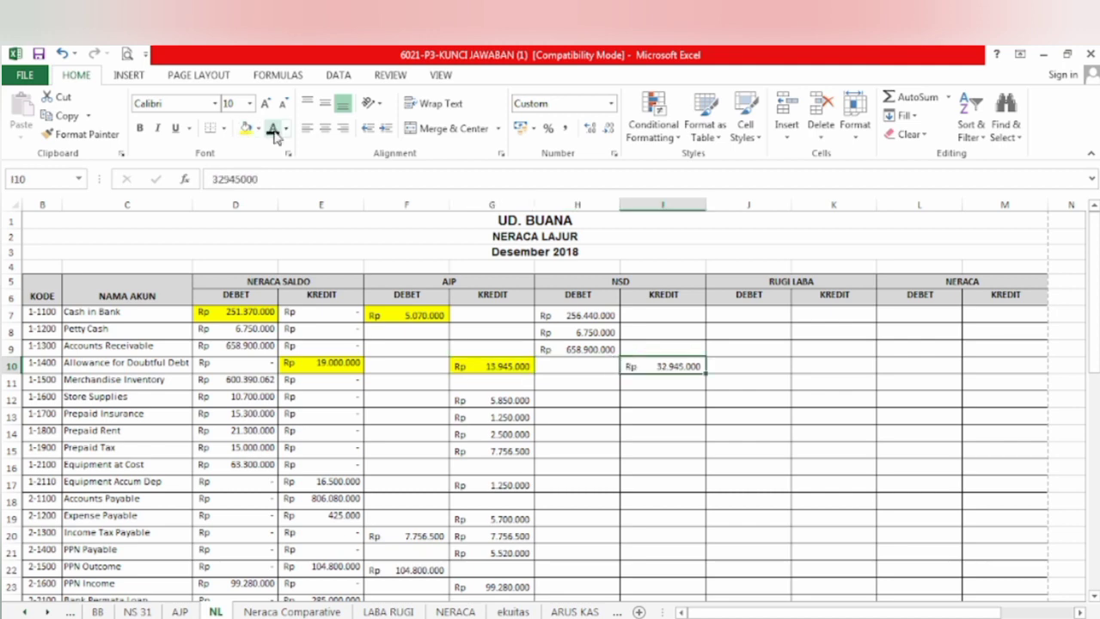
# Step: Turn the NSD debit entries for Merchandise Inventory in H11 and Store Supplies in H12 black
pyautogui.press('Down')
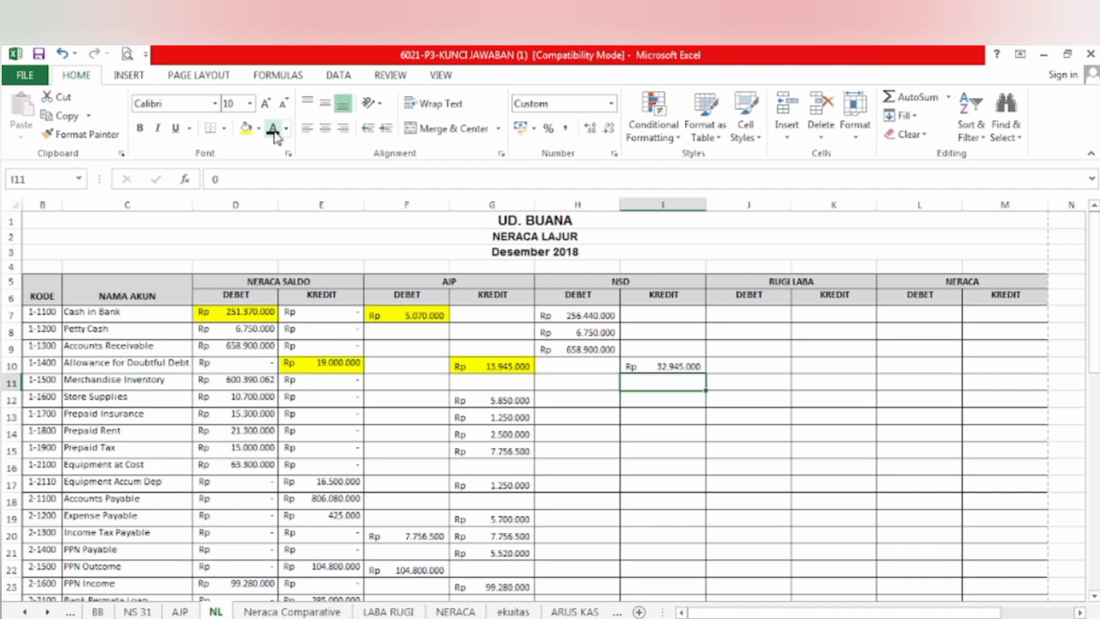
pyautogui.press('Left')
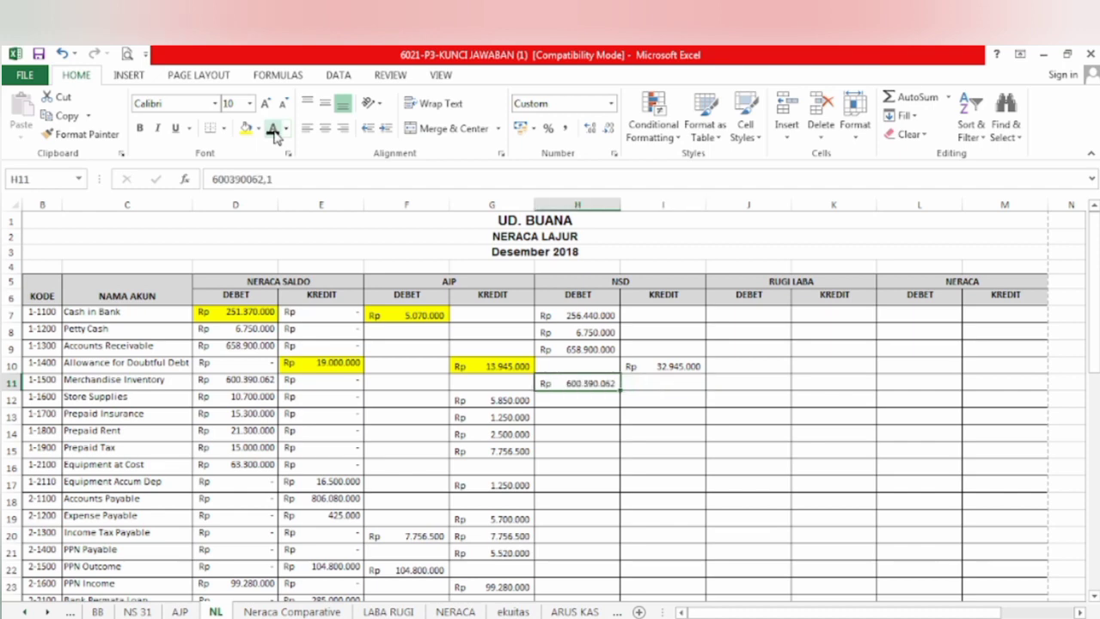
pyautogui.press('Down')
pyautogui.press('Left')
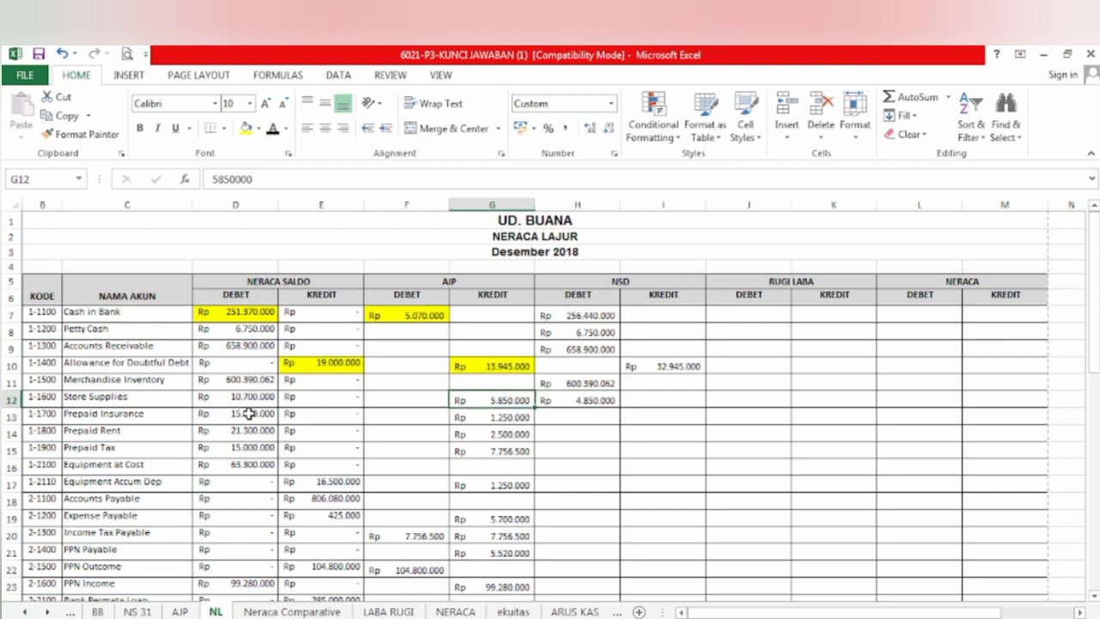
# Step: Highlight Store Supplies' Neraca Saldo debit in D12 and AJP credit in G12 yellow
pyautogui.click(248, 413)
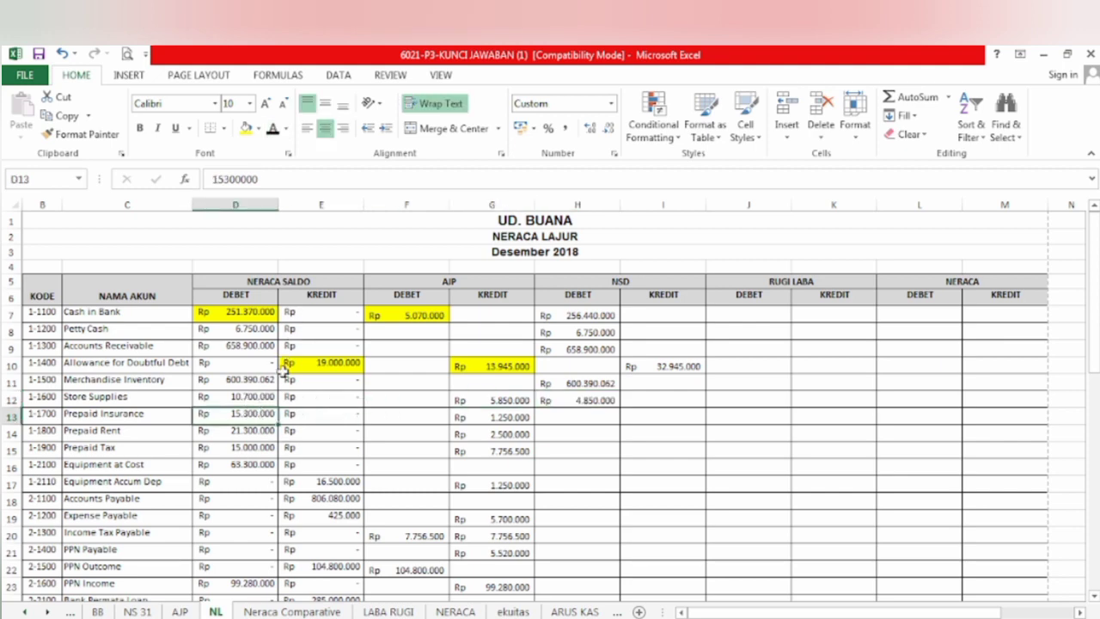
pyautogui.click(273, 394)
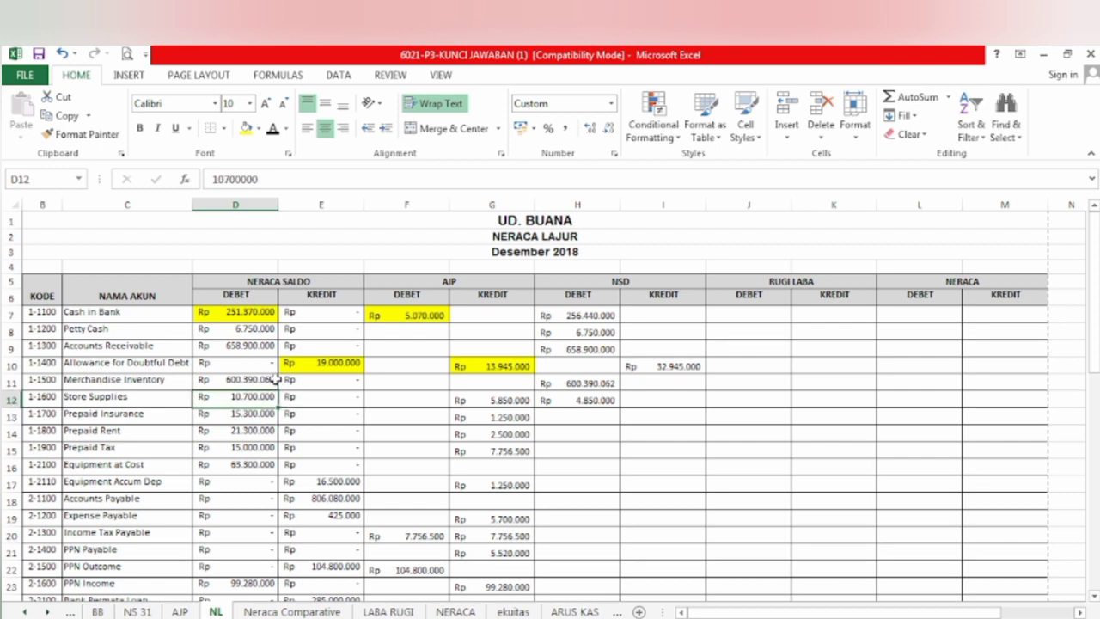
pyautogui.click(246, 129)
pyautogui.press('Right')
pyautogui.press('Right')
pyautogui.press('Right')
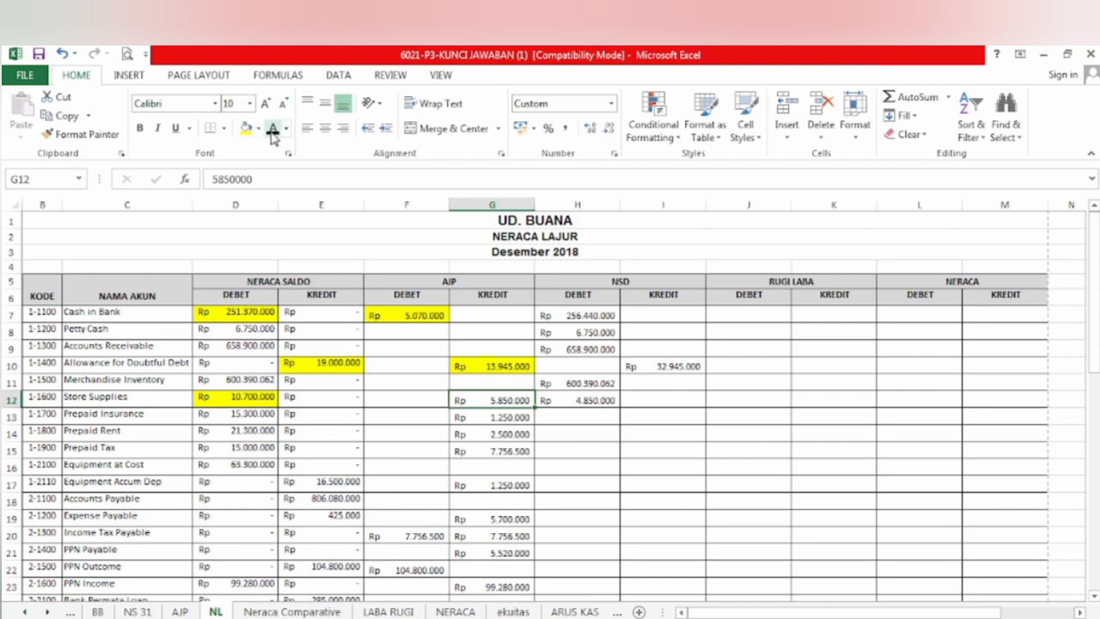
pyautogui.click(247, 131)
pyautogui.press('Right')
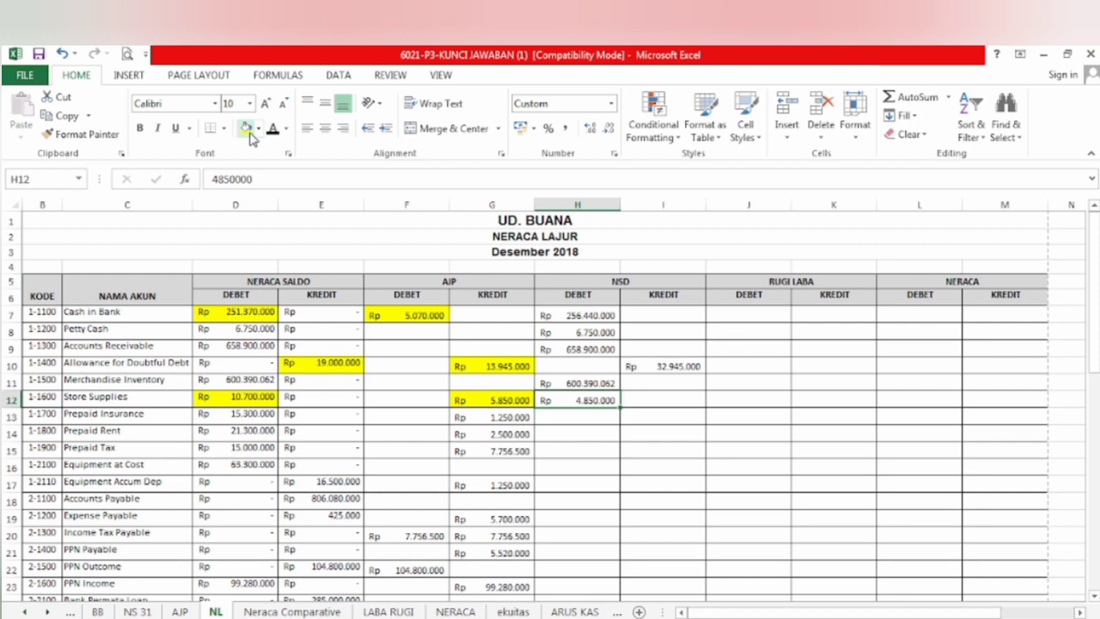
# Step: Turn all remaining NSD debit and credit entries black, from Prepaid Insurance through the total row (H13:I44)
pyautogui.press('Down')
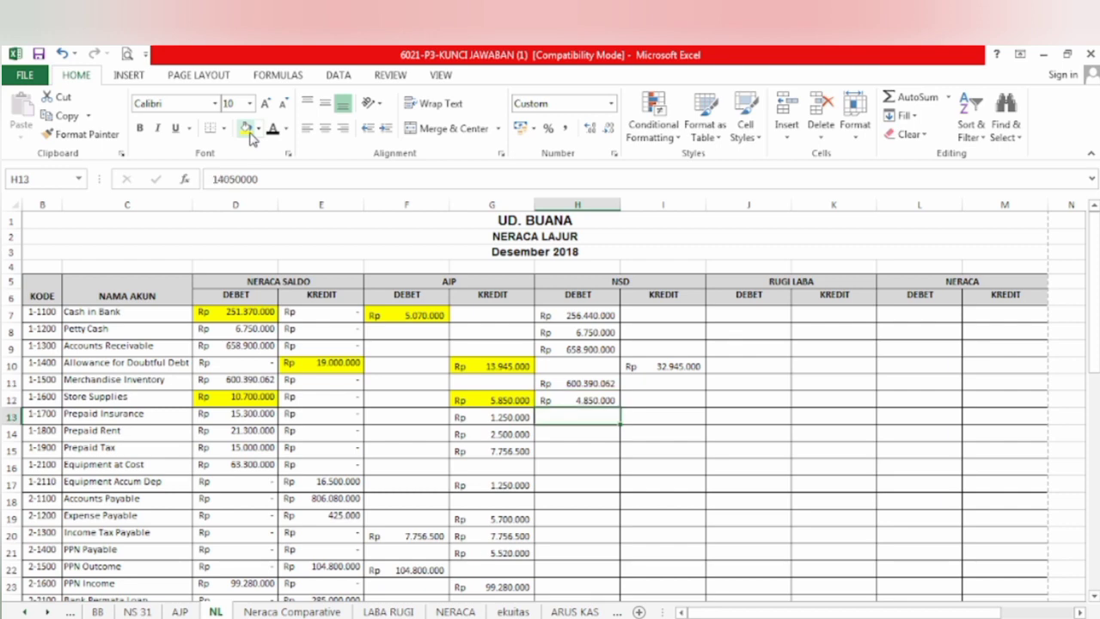
pyautogui.hotkey('shift', 'Right')
pyautogui.hotkey('shift', 'Down')
pyautogui.hotkey('shift', 'Down')
pyautogui.hotkey('shift', 'Down')
pyautogui.hotkey('shift', 'Down')
pyautogui.hotkey('shift', 'Down')
pyautogui.hotkey('shift', 'Down')
pyautogui.hotkey('shift', 'Down')
pyautogui.hotkey('shift', 'Down')
pyautogui.hotkey('shift', 'Down')
pyautogui.hotkey('shift', 'Down')
pyautogui.hotkey('shift', 'Down')
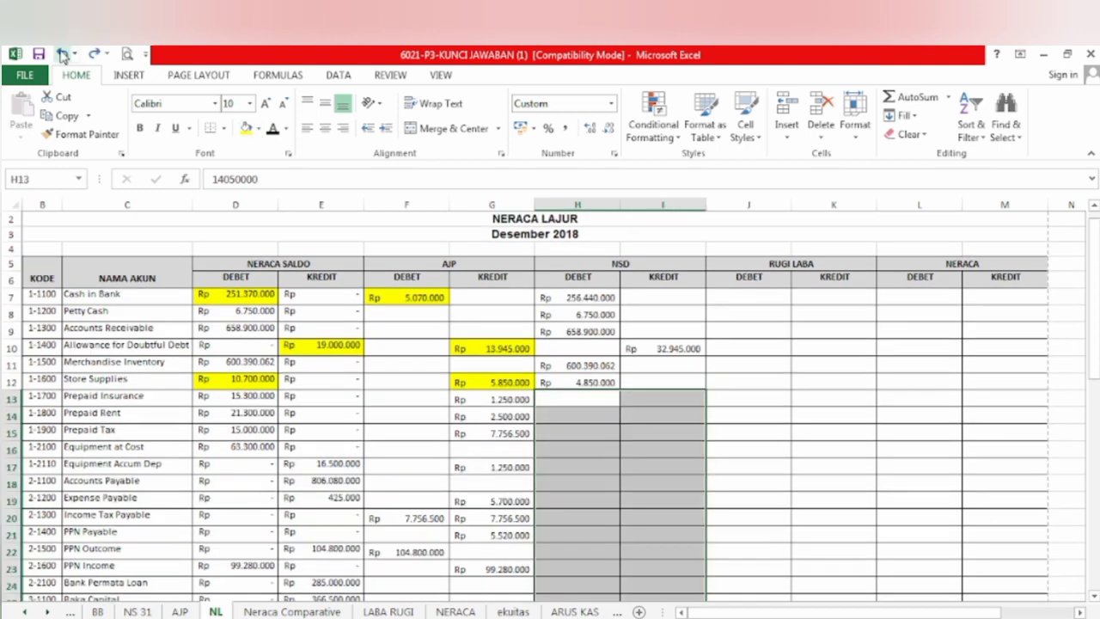
pyautogui.click(273, 134)
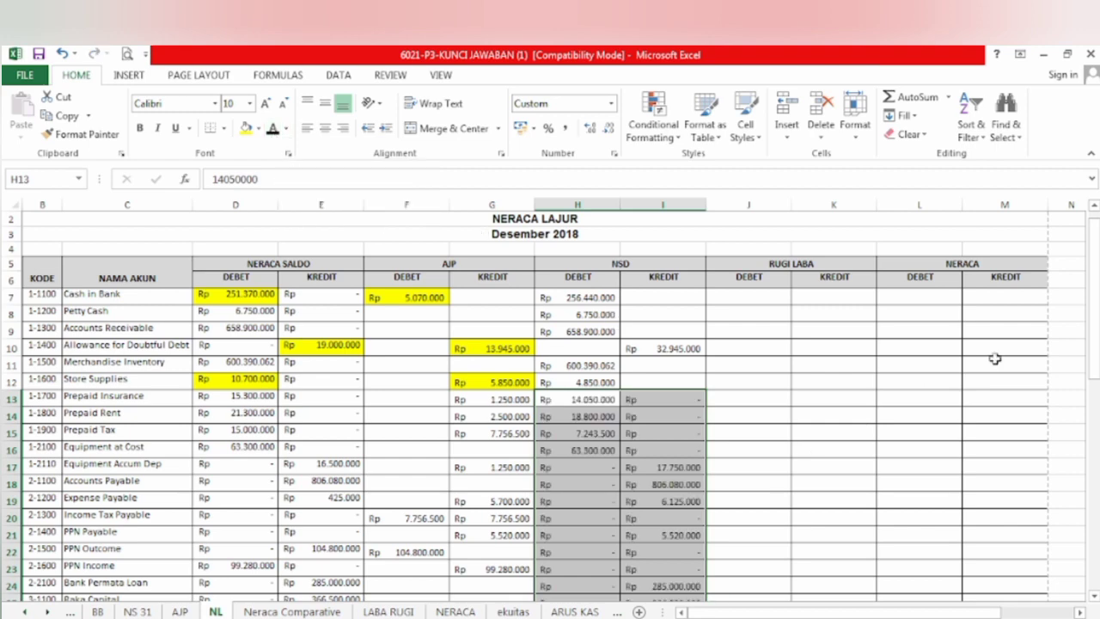
# Step: Highlight the Neraca Saldo, AJP and NSD totals in D44:I44 yellow
pyautogui.moveTo(1095, 297); pyautogui.dragTo(1095, 435)
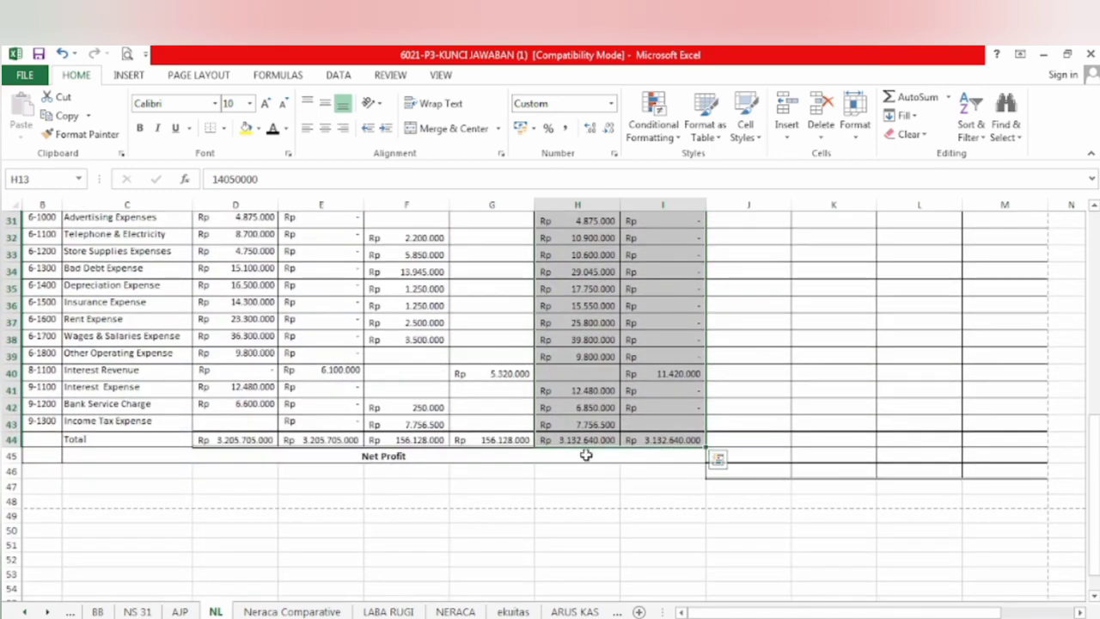
pyautogui.click(273, 441)
pyautogui.moveTo(273, 441); pyautogui.dragTo(701, 443)
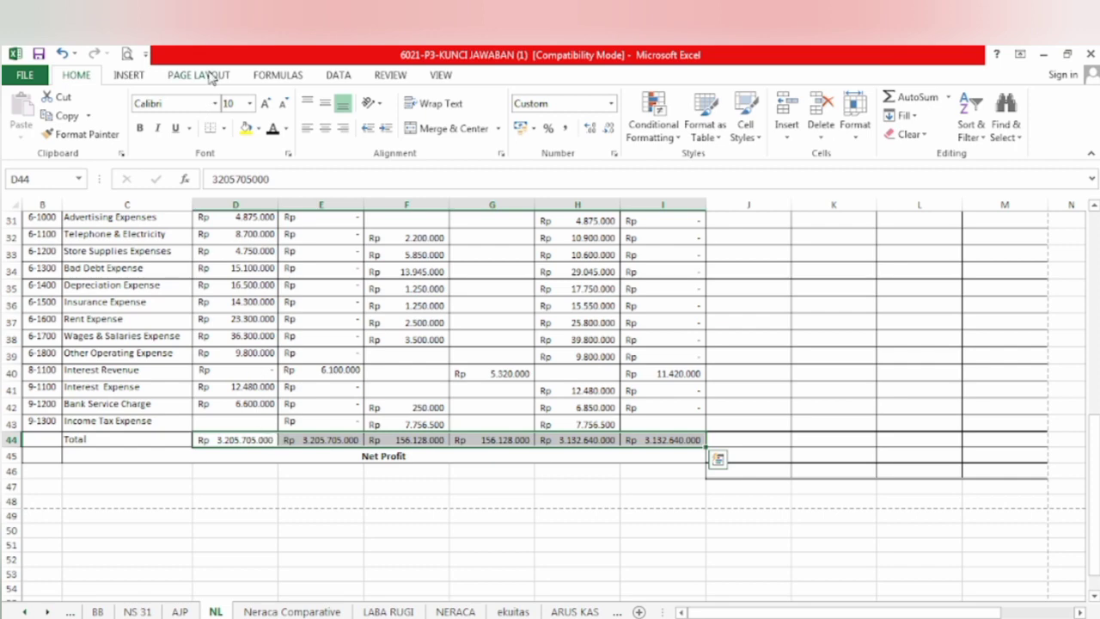
pyautogui.click(245, 129)
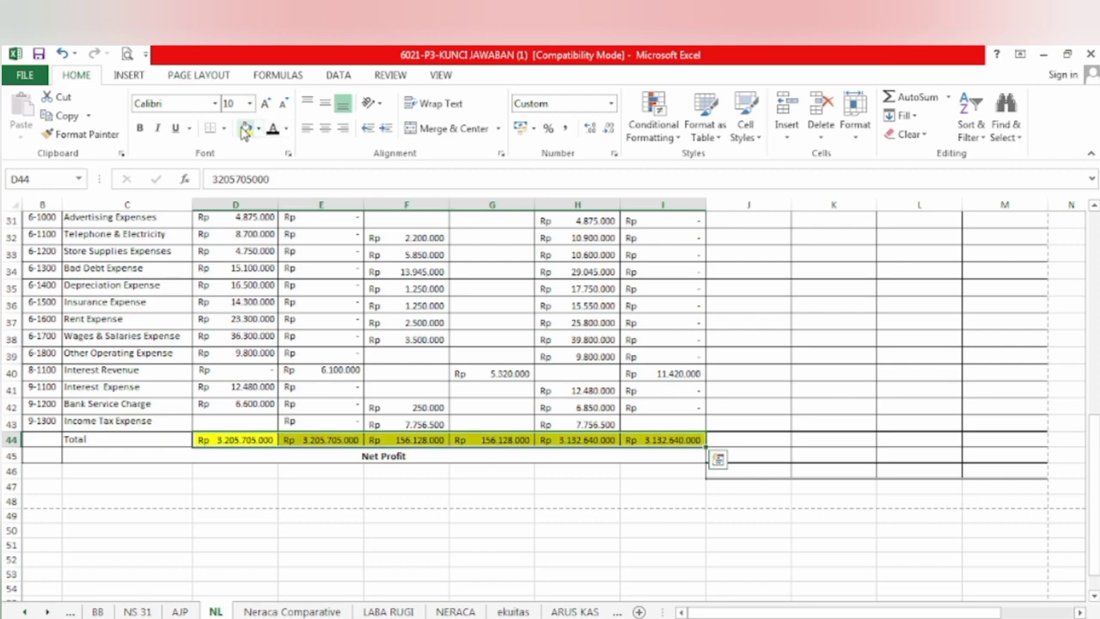
pyautogui.click(612, 489)
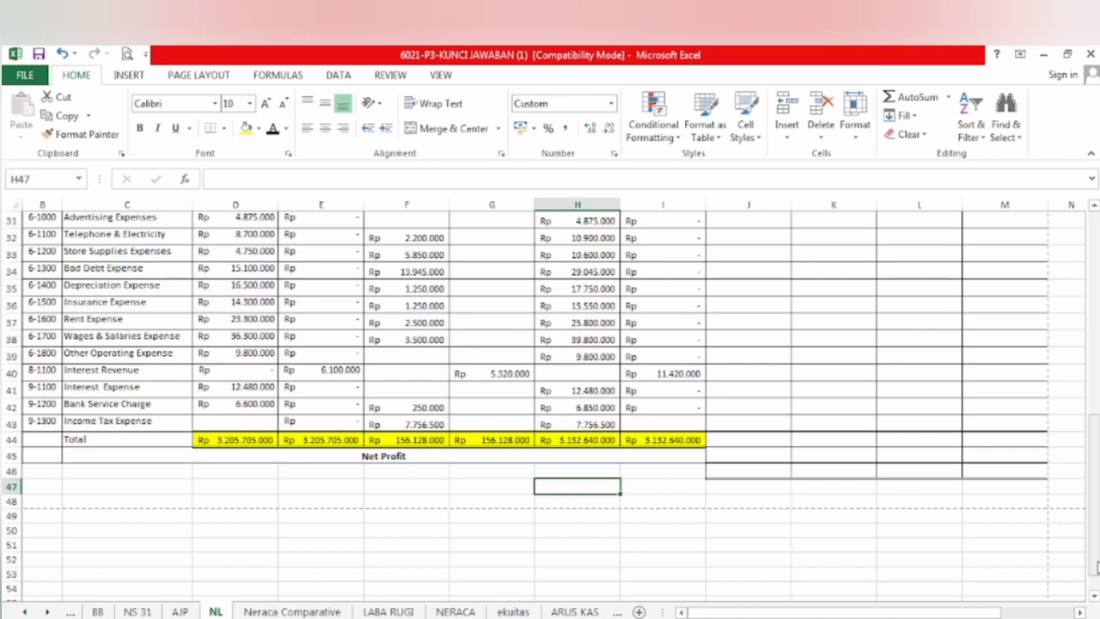
# Step: Fill the revenue and expense rows from Sales through Income Tax Expense, account names through NSD credit (C27:I43), with light orange
pyautogui.moveTo(1094, 559); pyautogui.dragTo(1093, 282)
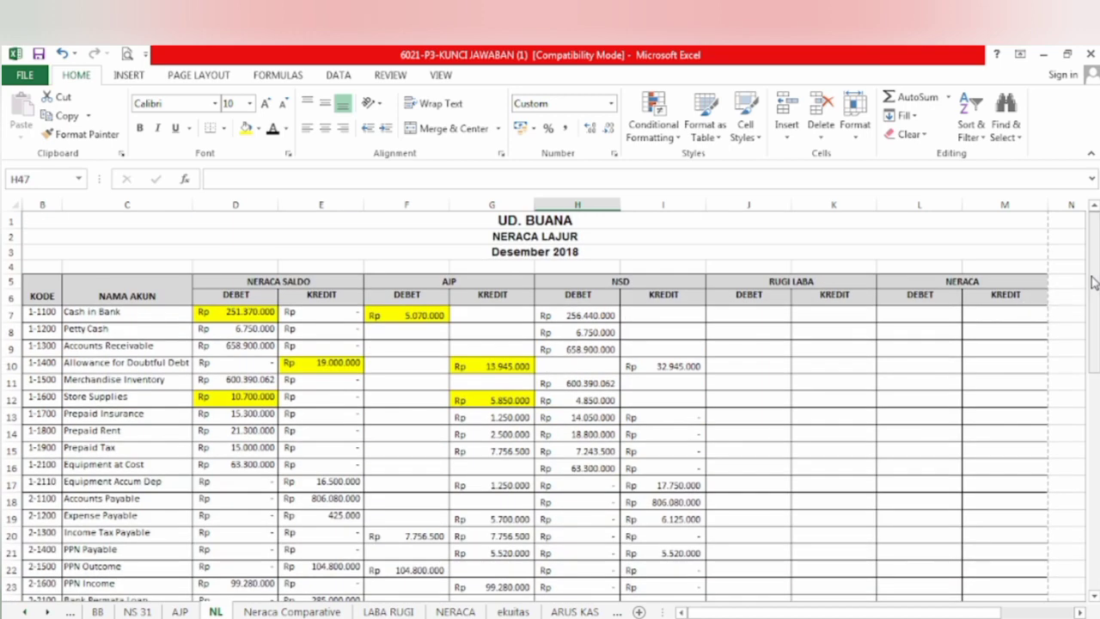
pyautogui.moveTo(1093, 282); pyautogui.dragTo(1098, 342)
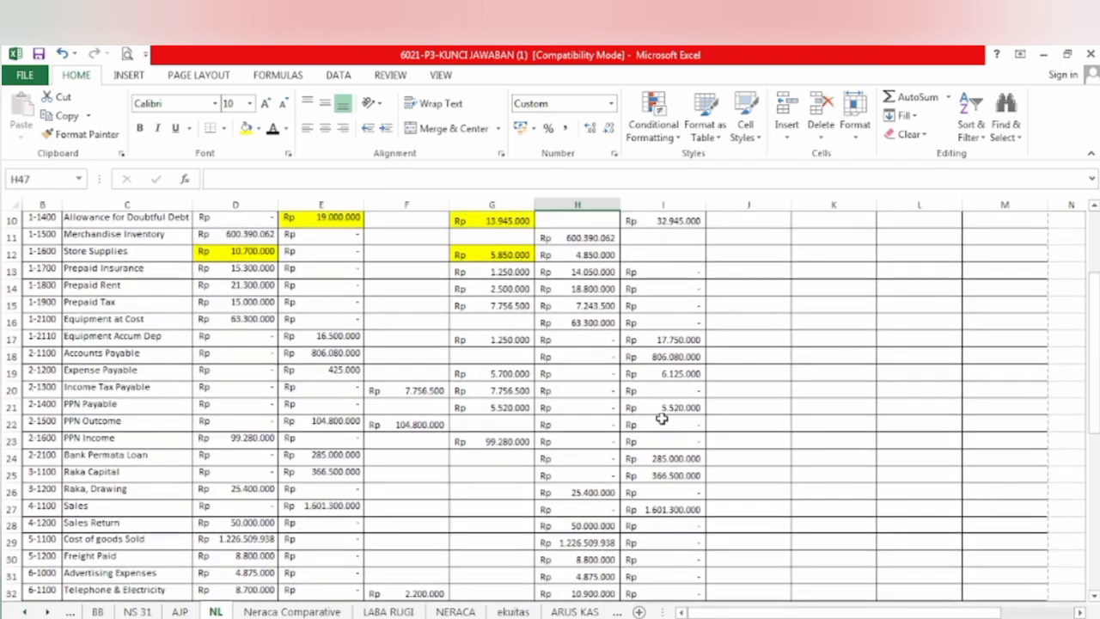
pyautogui.click(142, 511)
pyautogui.hotkey('shift', 'Down')
pyautogui.hotkey('shift', 'Down')
pyautogui.hotkey('shift', 'Down')
pyautogui.hotkey('shift', 'Down')
pyautogui.hotkey('shift', 'Down')
pyautogui.hotkey('shift', 'Down')
pyautogui.hotkey('shift', 'Down')
pyautogui.hotkey('shift', 'Down')
pyautogui.hotkey('shift', 'Down')
pyautogui.hotkey('shift', 'Down')
pyautogui.hotkey('shift', 'Down')
pyautogui.hotkey('shift', 'Down')
pyautogui.hotkey('shift', 'Down')
pyautogui.hotkey('shift', 'Down')
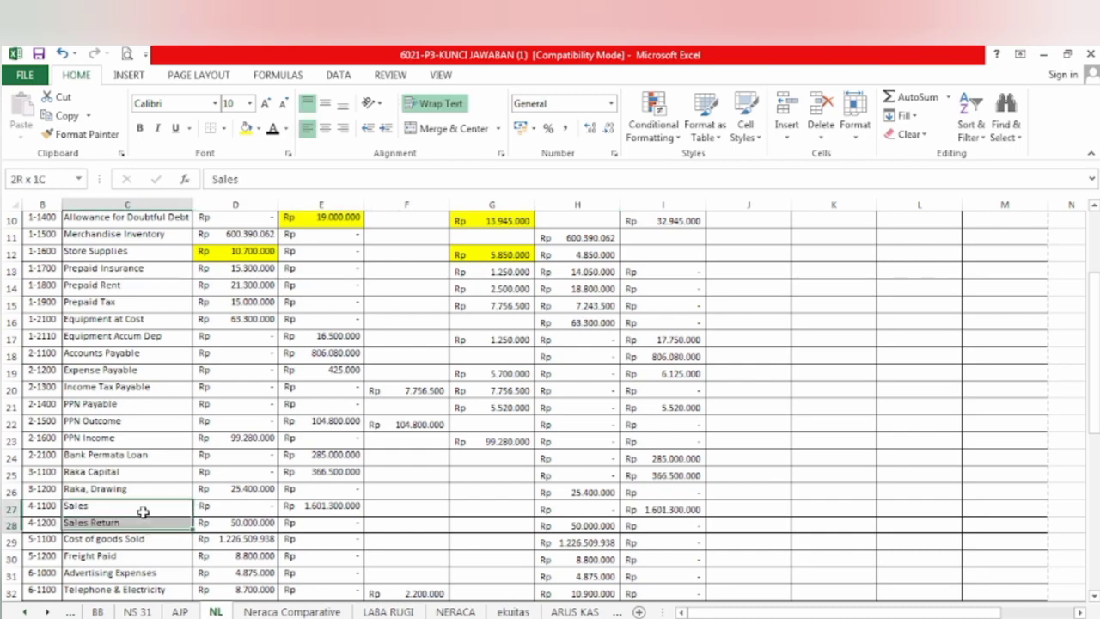
pyautogui.hotkey('shift', 'Down')
pyautogui.hotkey('shift', 'Down')
pyautogui.hotkey('shift', 'Down')
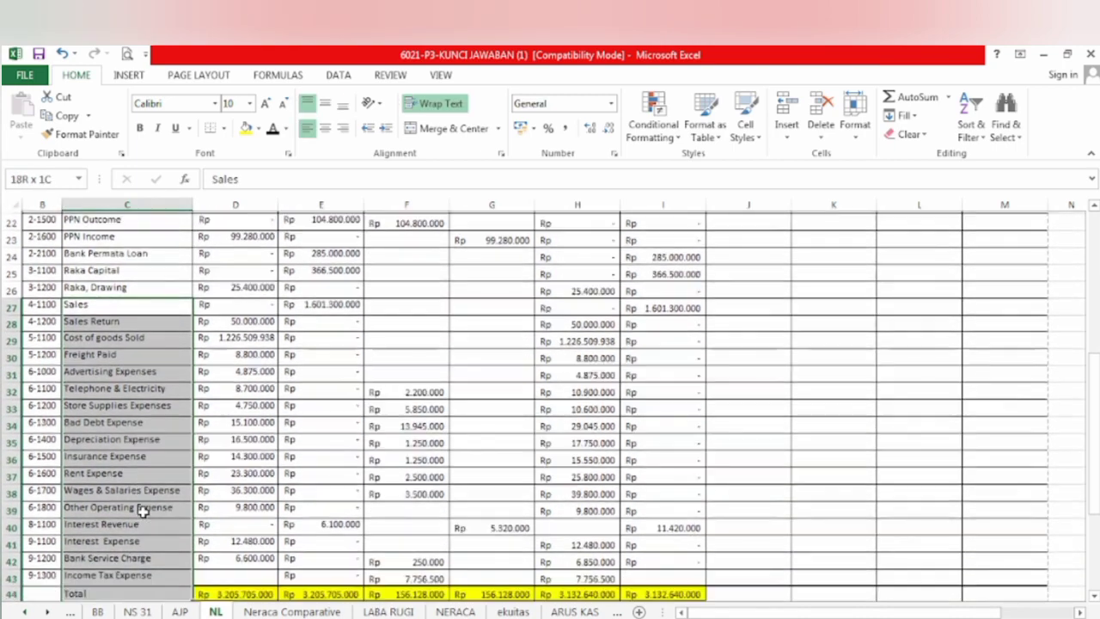
pyautogui.hotkey('shift', 'Right')
pyautogui.hotkey('shift', 'Right')
pyautogui.hotkey('shift', 'Right')
pyautogui.hotkey('shift', 'Right')
pyautogui.hotkey('shift', 'Right')
pyautogui.hotkey('shift', 'Right')
pyautogui.hotkey('shift', 'Up')
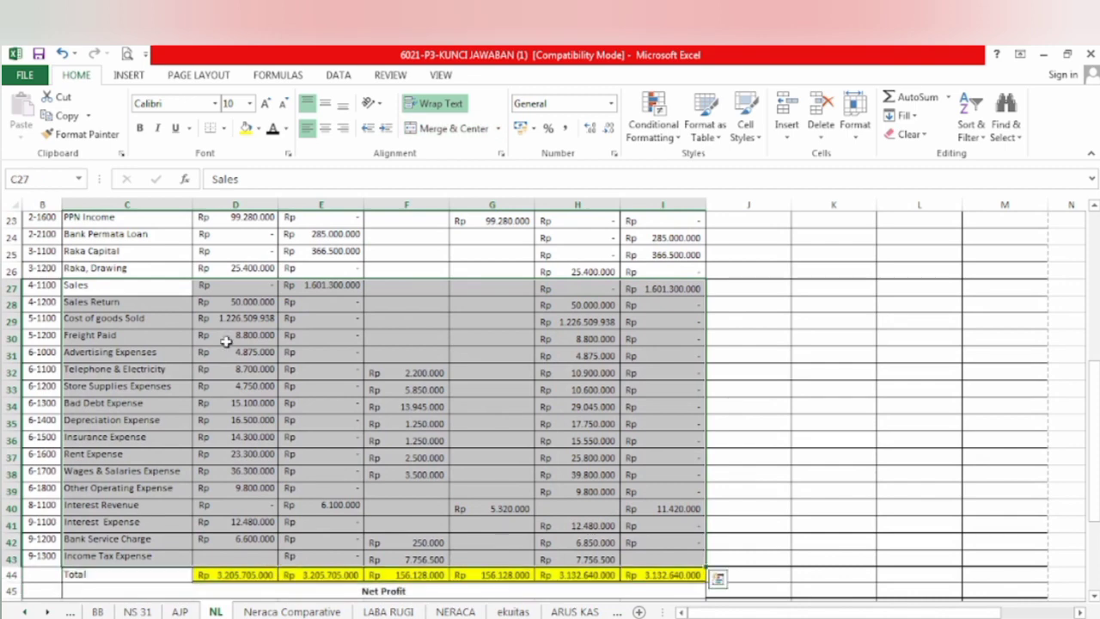
pyautogui.click(257, 129)
pyautogui.click(316, 219)
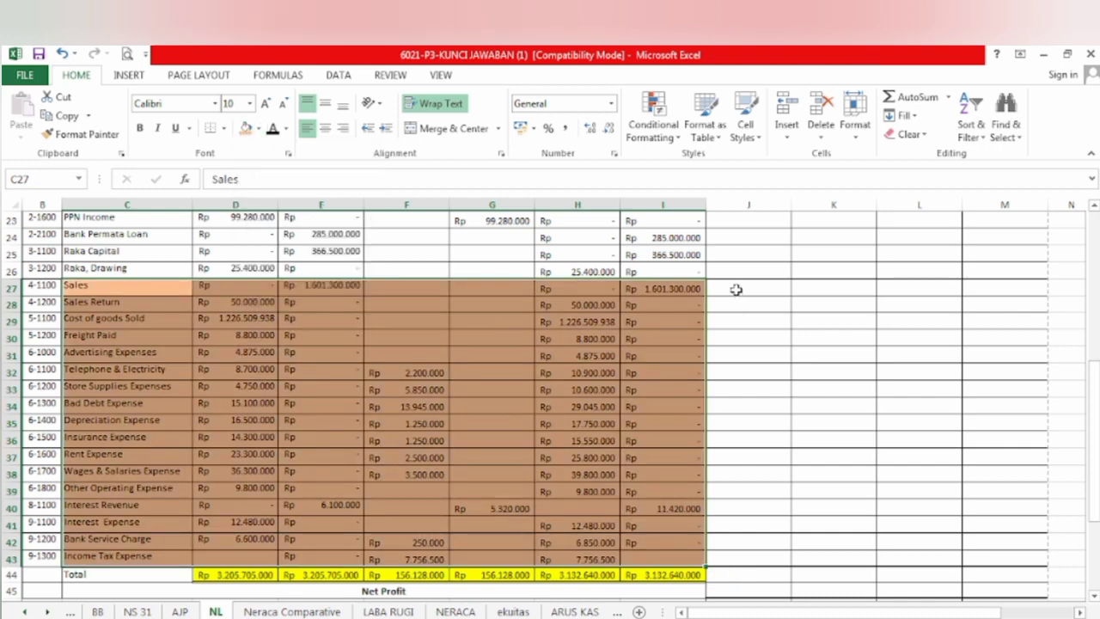
pyautogui.click(737, 290)
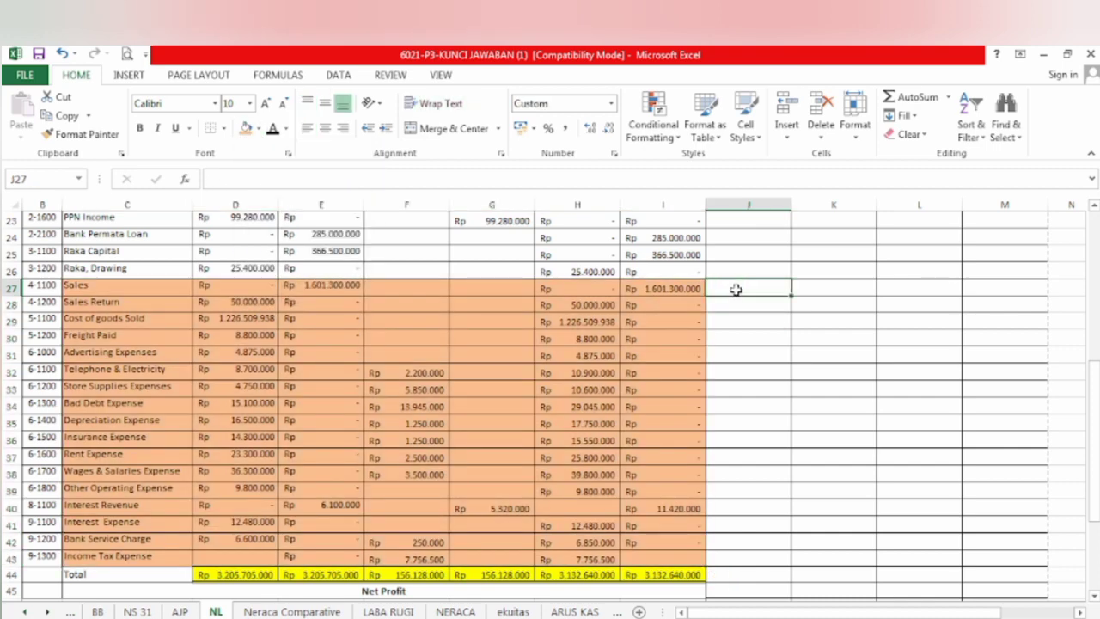
# Step: Change the fill of the NSD debit and credit entries from Sales through Income Tax Expense (H27:I43) to the palest orange
pyautogui.click(611, 289)
pyautogui.hotkey('shift', 'Right')
pyautogui.hotkey('shift', 'Down')
pyautogui.hotkey('shift', 'Down')
pyautogui.hotkey('shift', 'Down')
pyautogui.hotkey('shift', 'Down')
pyautogui.hotkey('shift', 'Down')
pyautogui.hotkey('shift', 'Down')
pyautogui.hotkey('shift', 'Down')
pyautogui.hotkey('shift', 'Down')
pyautogui.hotkey('shift', 'Down')
pyautogui.hotkey('shift', 'Down')
pyautogui.hotkey('shift', 'Down')
pyautogui.hotkey('shift', 'Down')
pyautogui.hotkey('shift', 'Down')
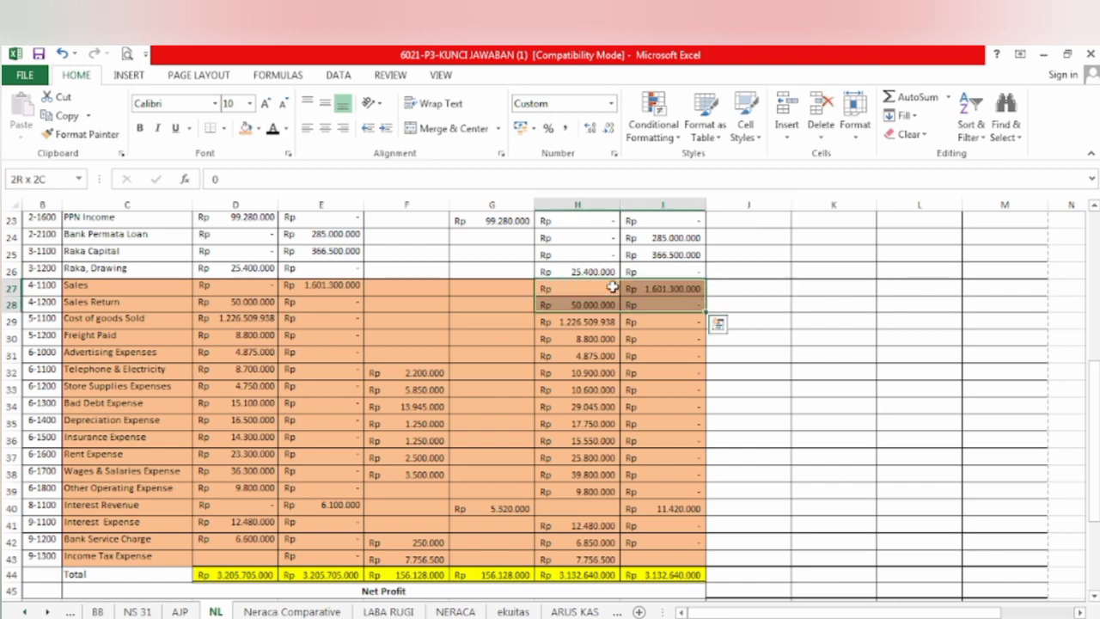
pyautogui.hotkey('shift', 'Down')
pyautogui.hotkey('shift', 'Down')
pyautogui.hotkey('shift', 'Down')
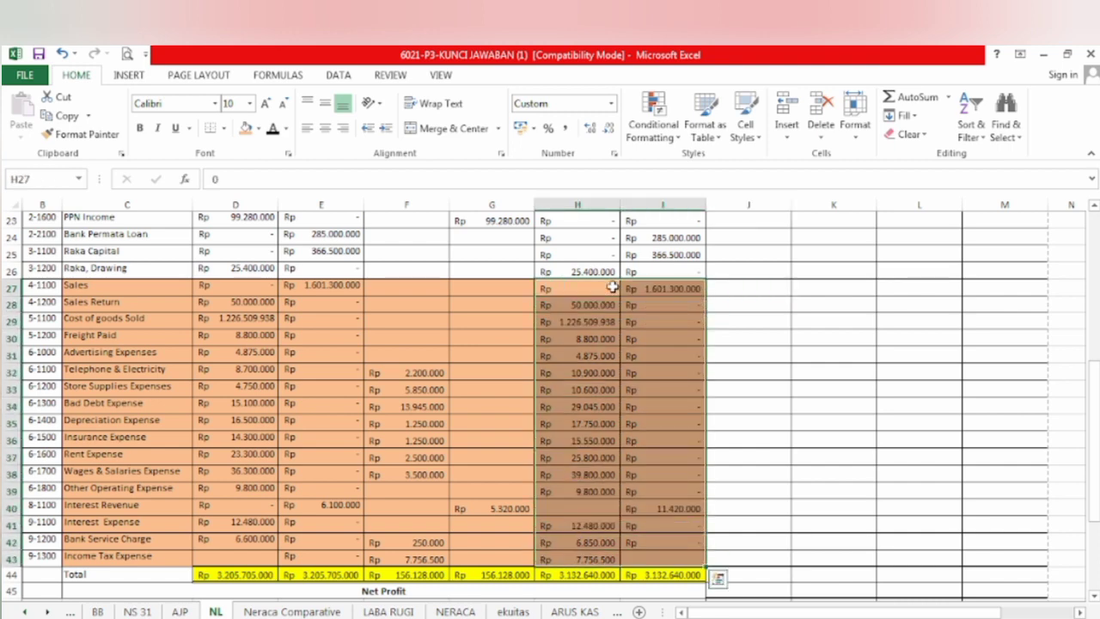
pyautogui.click(259, 128)
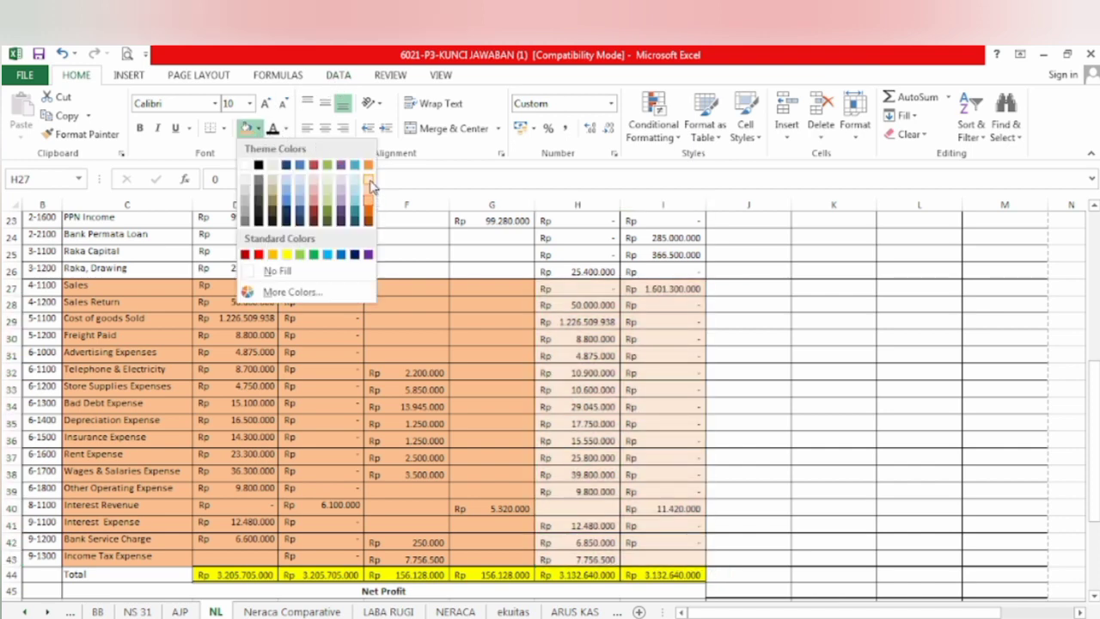
pyautogui.click(369, 179)
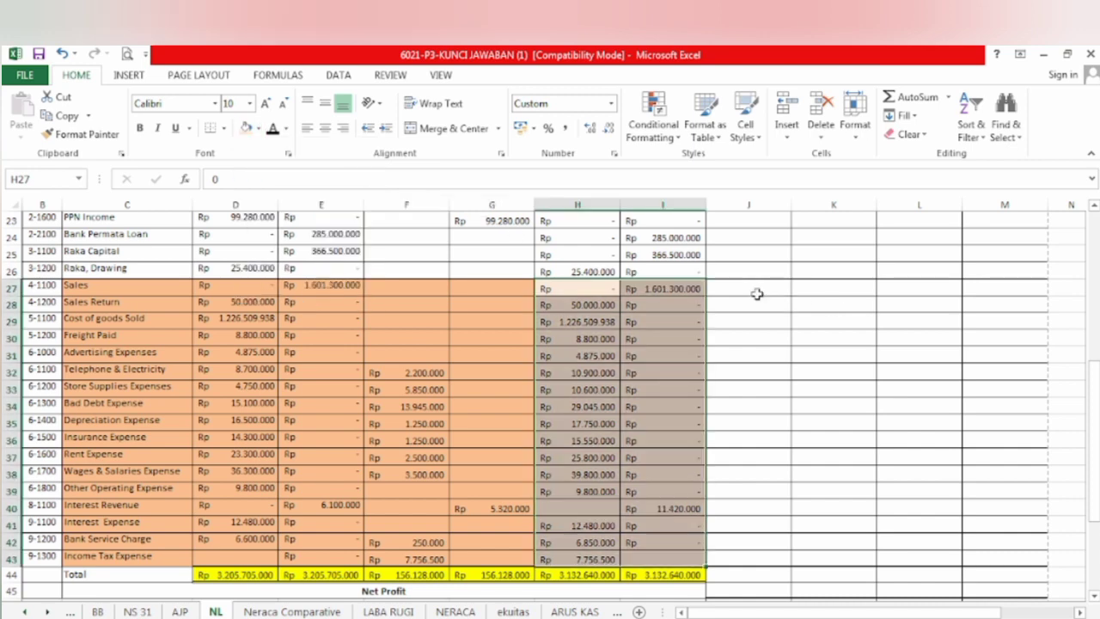
# Step: Turn the Rugi Laba debit and credit entries from Sales through the Net Profit row (J27:K45) black
pyautogui.moveTo(757, 294); pyautogui.dragTo(834, 575)
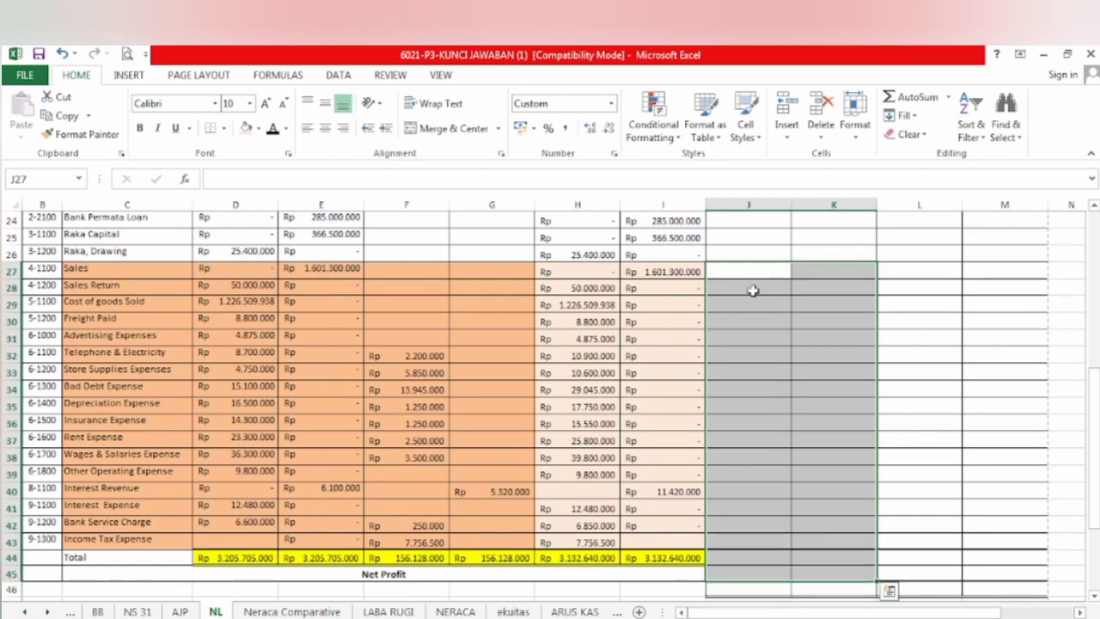
pyautogui.click(275, 130)
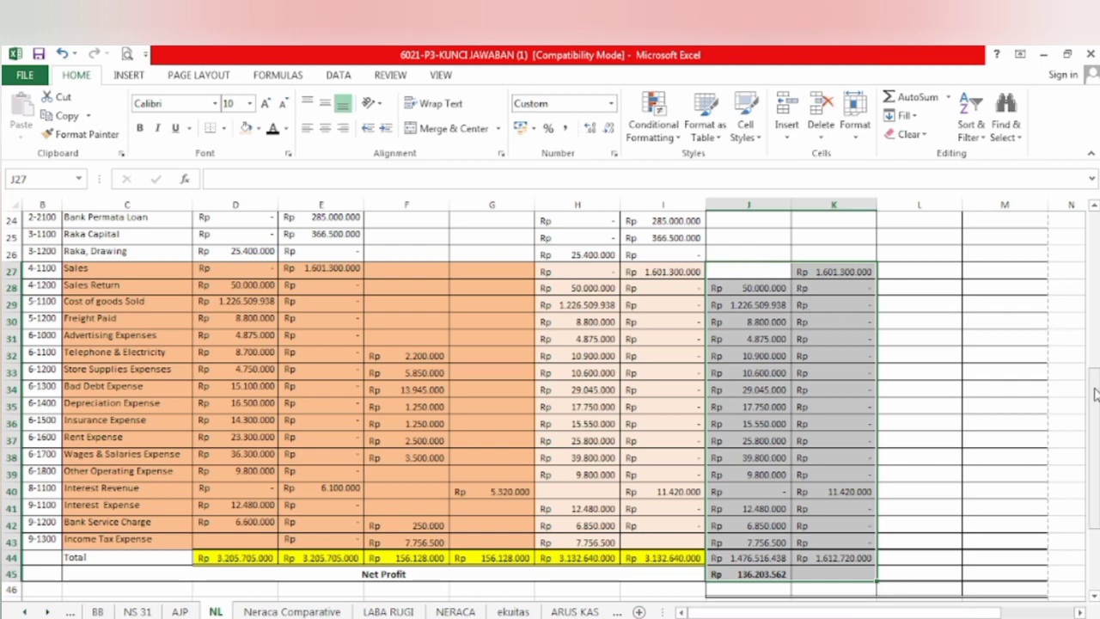
# Step: Fill the asset, liability and equity rows from Cash in Bank through Raka, Drawing, account names through NSD credit (C7:I26), with yellow
pyautogui.moveTo(1096, 396); pyautogui.dragTo(1092, 247)
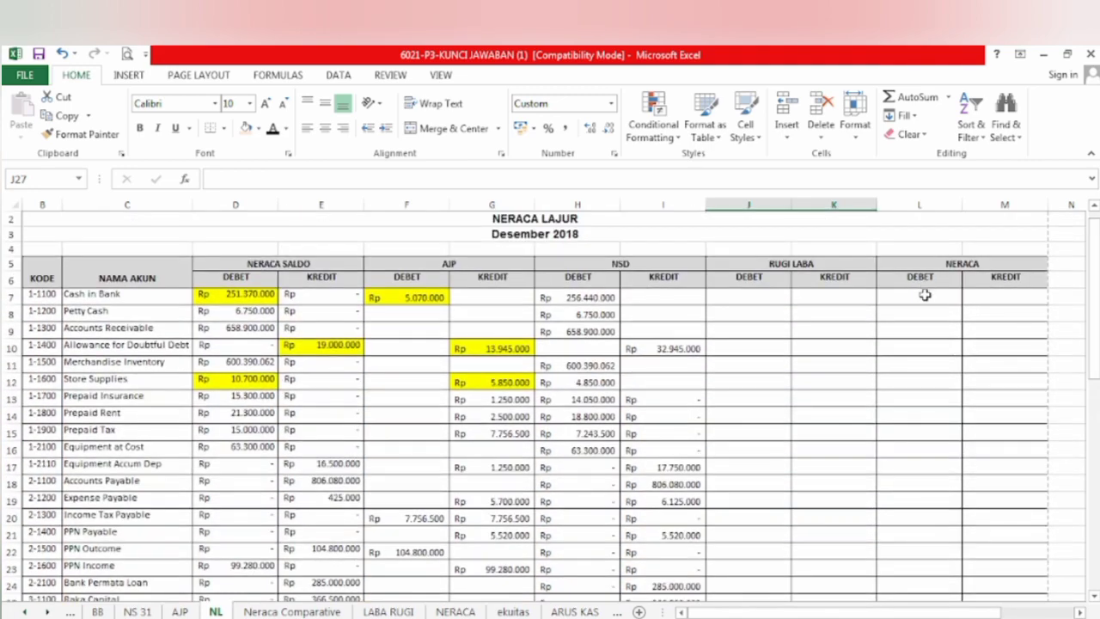
pyautogui.click(140, 292)
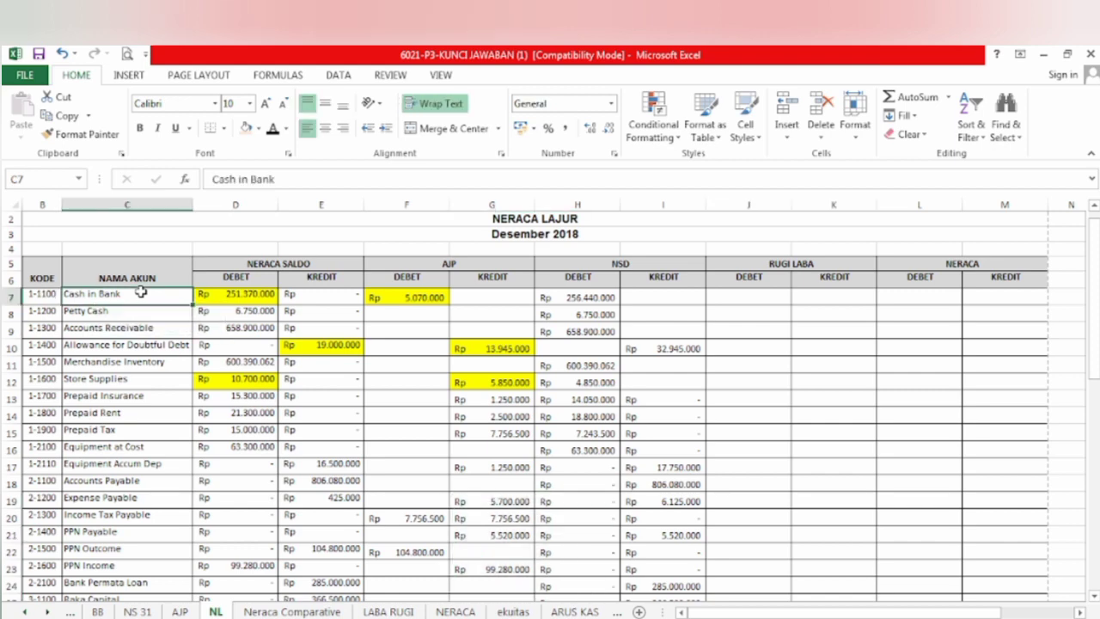
pyautogui.hotkey('shift', 'Right')
pyautogui.hotkey('shift', 'Right')
pyautogui.hotkey('shift', 'Right')
pyautogui.hotkey('shift', 'Right')
pyautogui.hotkey('shift', 'Right')
pyautogui.hotkey('shift', 'Right')
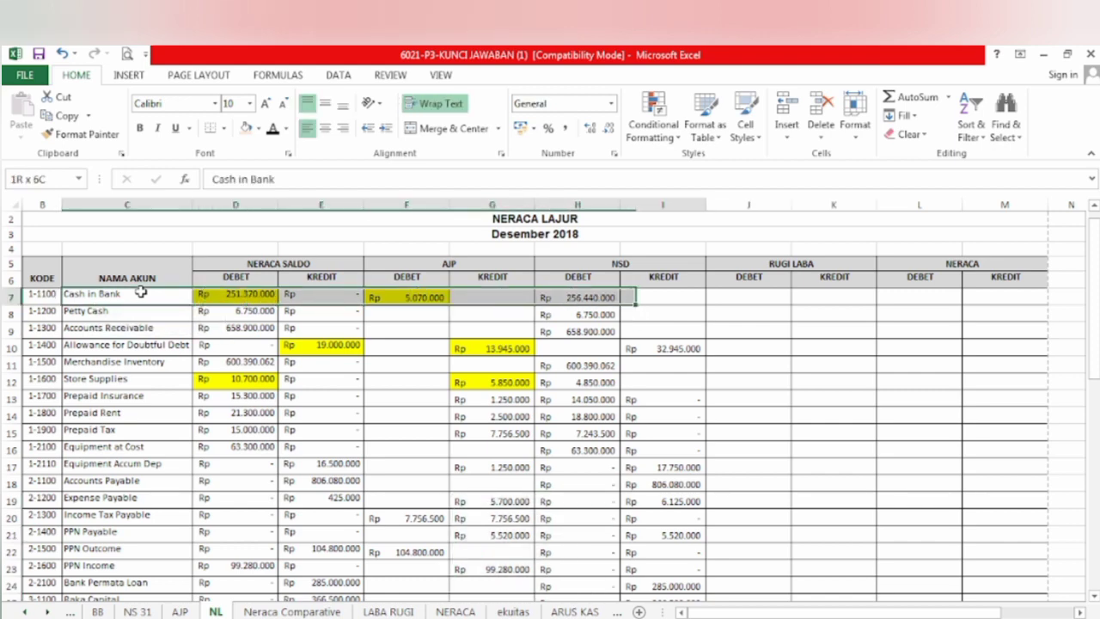
pyautogui.hotkey('shift', 'Down')
pyautogui.hotkey('shift', 'Down')
pyautogui.hotkey('shift', 'Down')
pyautogui.hotkey('shift', 'Down')
pyautogui.hotkey('shift', 'Down')
pyautogui.hotkey('shift', 'Down')
pyautogui.hotkey('shift', 'Down')
pyautogui.hotkey('shift', 'Down')
pyautogui.hotkey('shift', 'Down')
pyautogui.hotkey('shift', 'Down')
pyautogui.hotkey('shift', 'Down')
pyautogui.hotkey('shift', 'Down')
pyautogui.hotkey('shift', 'Down')
pyautogui.hotkey('shift', 'Down')
pyautogui.hotkey('shift', 'Down')
pyautogui.hotkey('shift', 'Down')
pyautogui.hotkey('shift', 'Down')
pyautogui.hotkey('shift', 'Down')
pyautogui.hotkey('shift', 'Down')
pyautogui.hotkey('shift', 'Down')
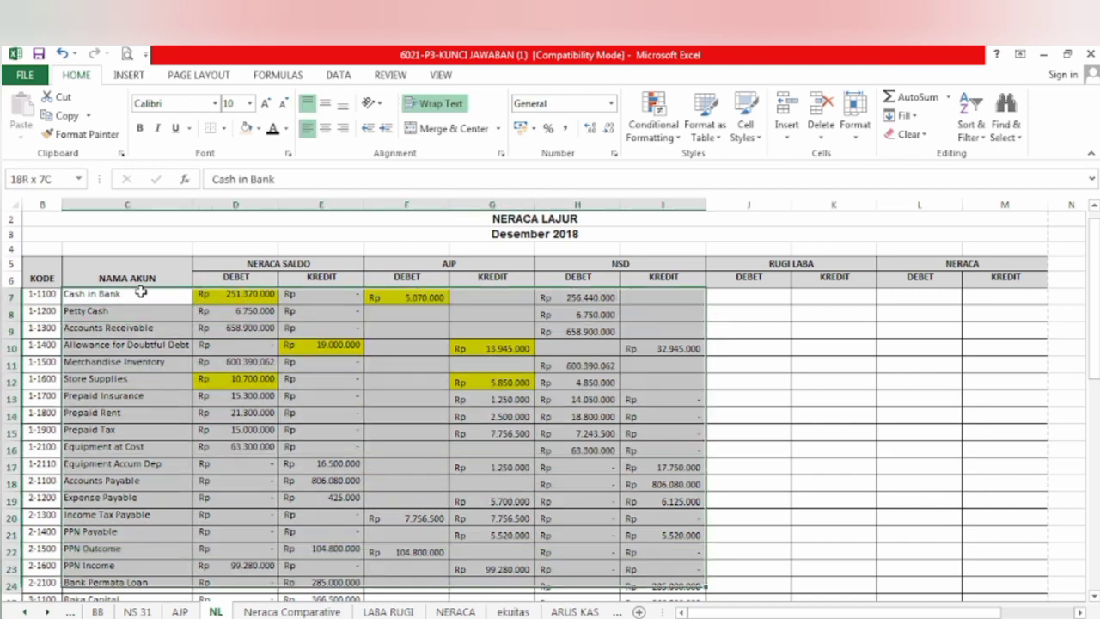
pyautogui.hotkey('shift', 'Up')
pyautogui.hotkey('shift', 'Up')
pyautogui.hotkey('shift', 'Up')
pyautogui.hotkey('shift', 'Up')
pyautogui.hotkey('shift', 'Down')
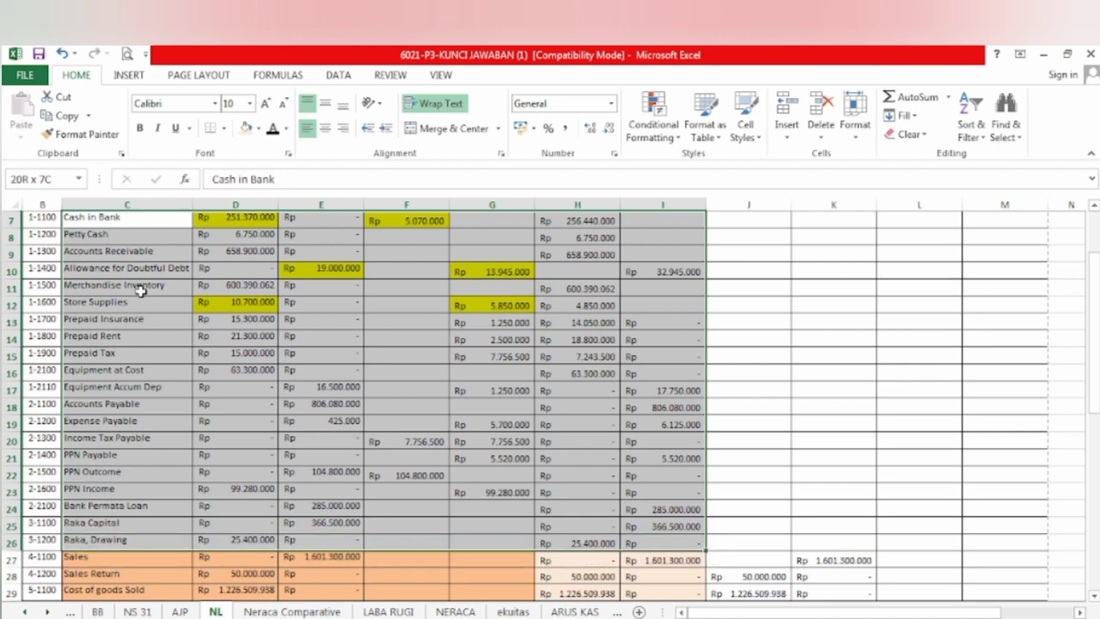
pyautogui.click(249, 127)
pyautogui.click(795, 441)
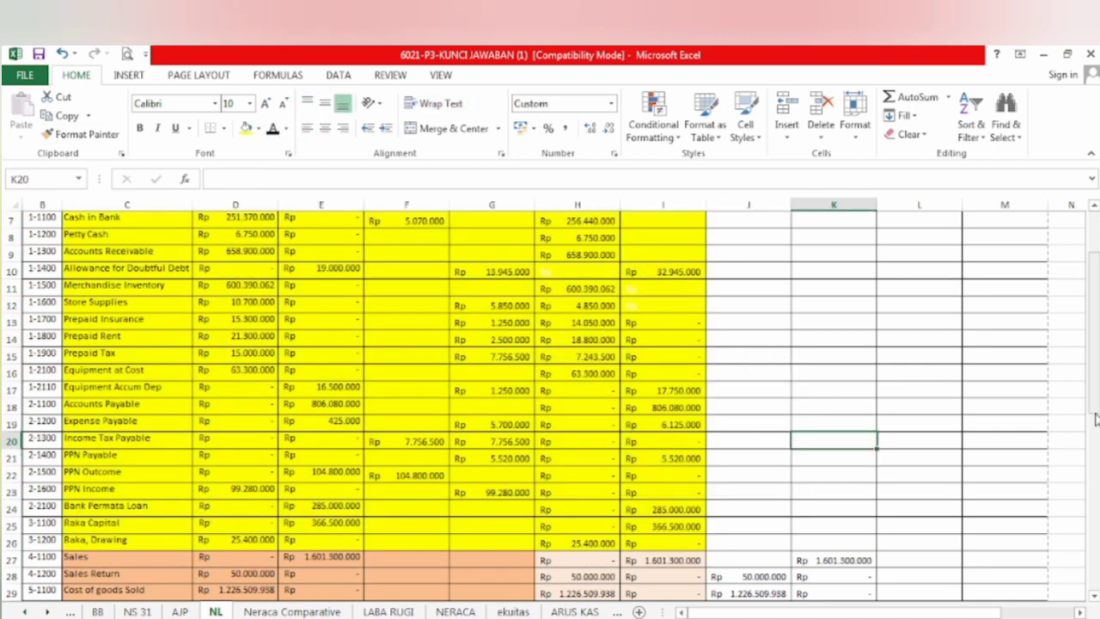
# Step: Change the fill of the NSD debit and credit entries from Cash in Bank through Raka, Drawing (H7:I26) to light aqua blue
pyautogui.moveTo(1096, 421); pyautogui.dragTo(1096, 393)
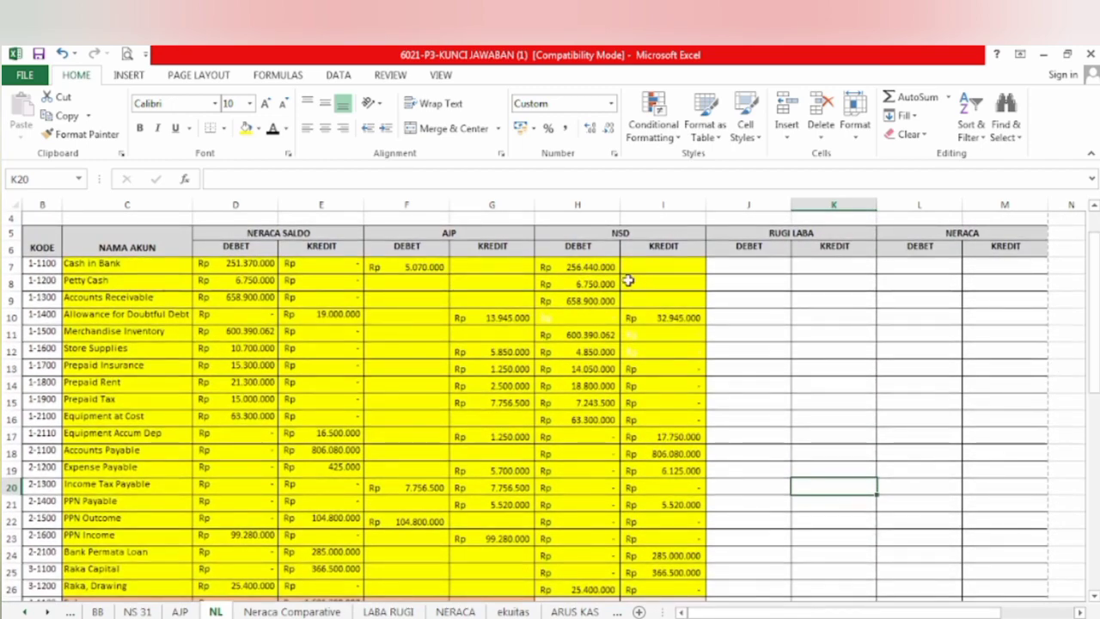
pyautogui.click(593, 269)
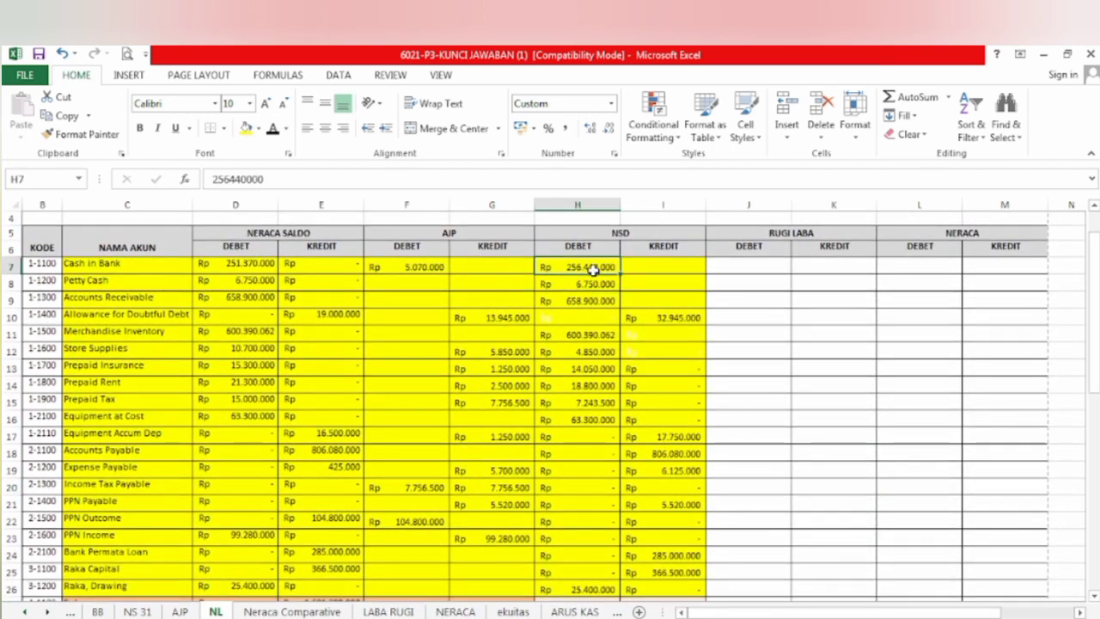
pyautogui.hotkey('shift', 'Right')
pyautogui.hotkey('shift', 'Down')
pyautogui.hotkey('shift', 'Down')
pyautogui.hotkey('shift', 'Down')
pyautogui.hotkey('shift', 'Down')
pyautogui.hotkey('shift', 'Down')
pyautogui.hotkey('shift', 'Down')
pyautogui.hotkey('shift', 'Down')
pyautogui.hotkey('shift', 'Down')
pyautogui.hotkey('shift', 'Down')
pyautogui.hotkey('shift', 'Down')
pyautogui.hotkey('shift', 'Down')
pyautogui.hotkey('shift', 'Down')
pyautogui.hotkey('shift', 'Down')
pyautogui.hotkey('shift', 'Down')
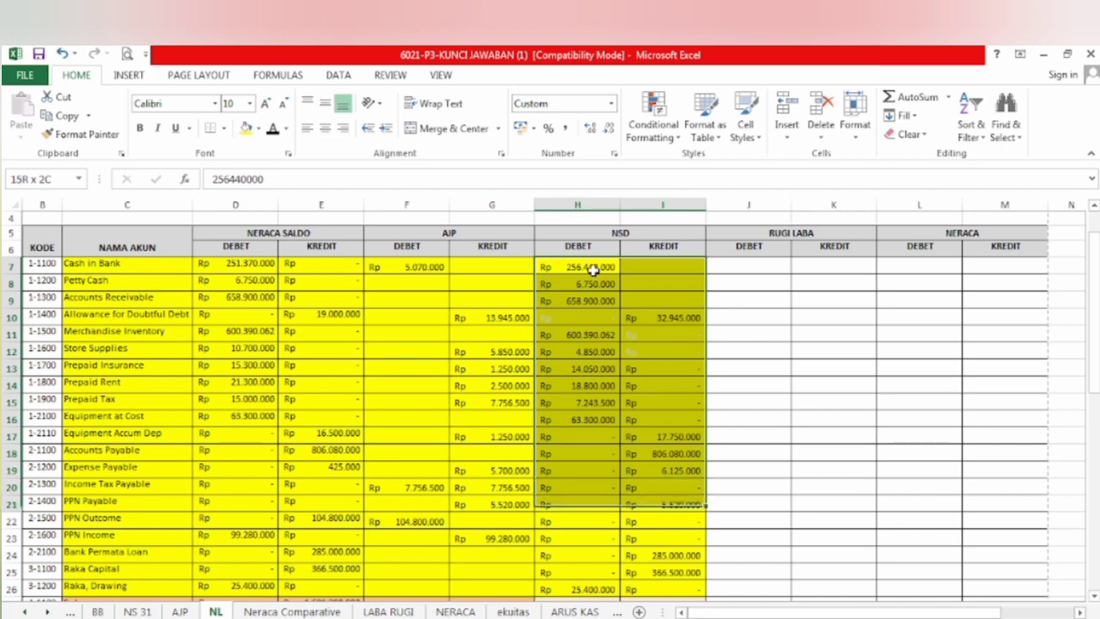
pyautogui.hotkey('shift', 'Down')
pyautogui.hotkey('shift', 'Down')
pyautogui.hotkey('shift', 'Down')
pyautogui.hotkey('shift', 'Down')
pyautogui.hotkey('shift', 'Down')
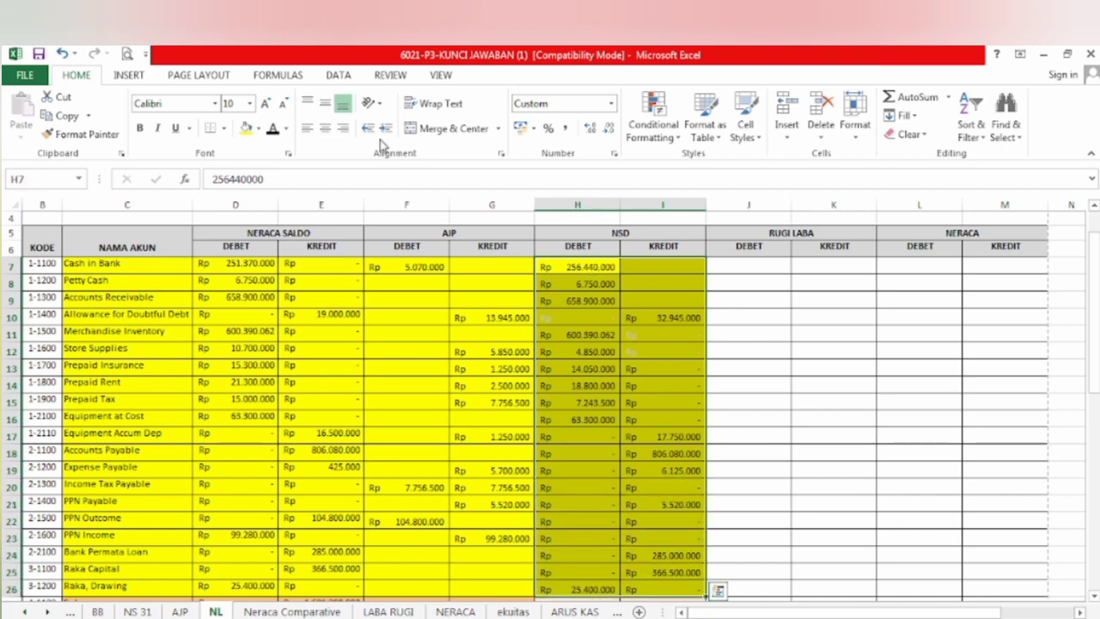
pyautogui.click(260, 128)
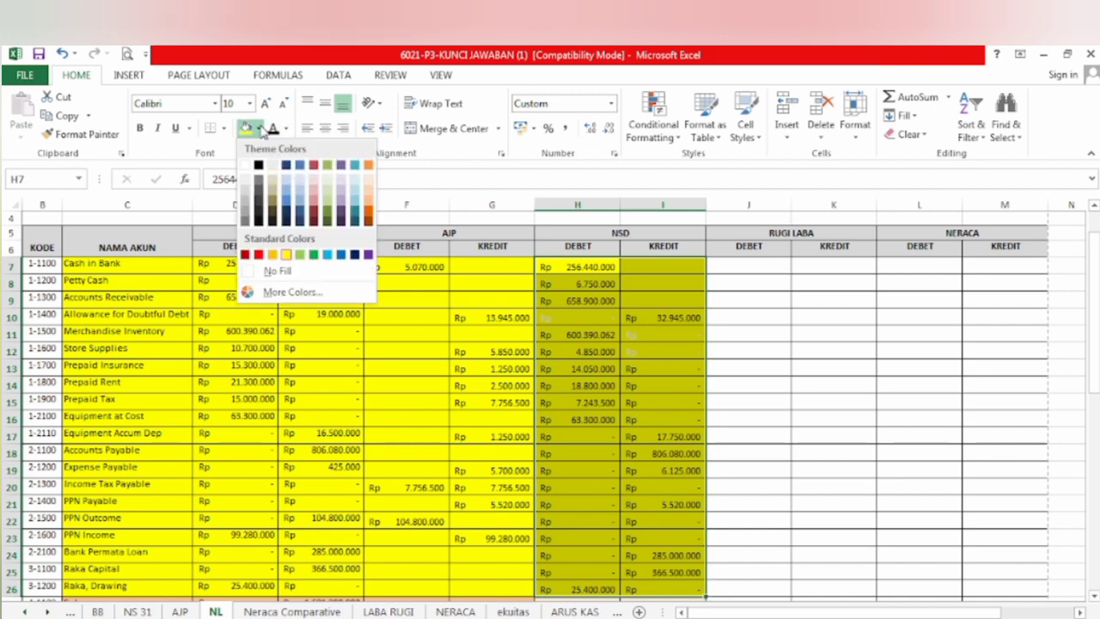
pyautogui.click(356, 197)
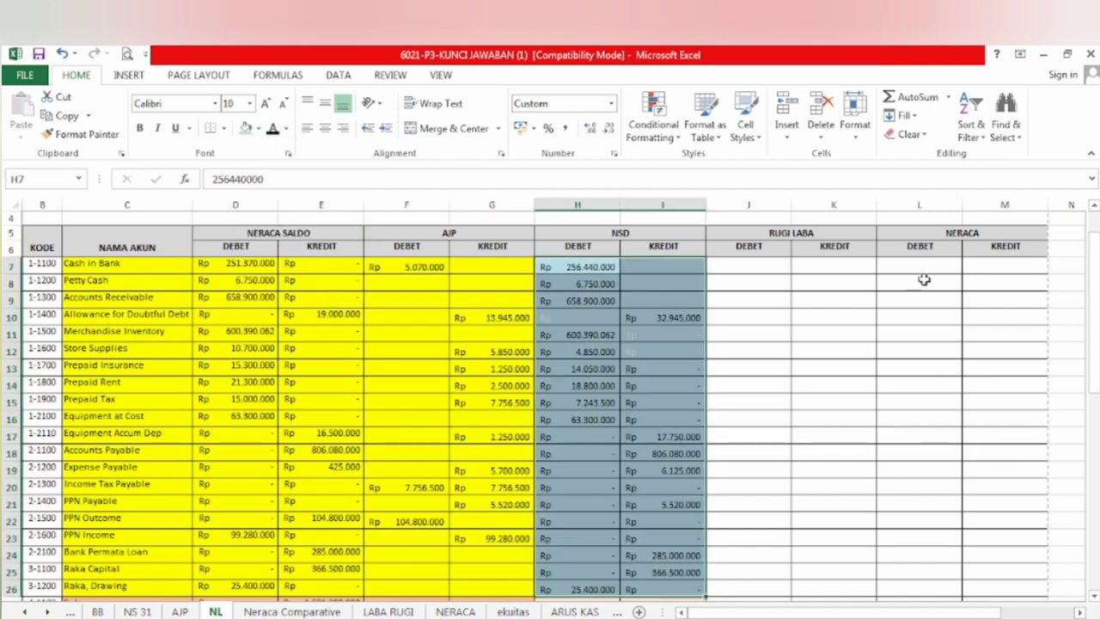
# Step: Turn the text of the Neraca debit and credit entries from Cash in Bank through Raka, Drawing (L7:M26) black
pyautogui.click(920, 268)
pyautogui.hotkey('shift', 'Right')
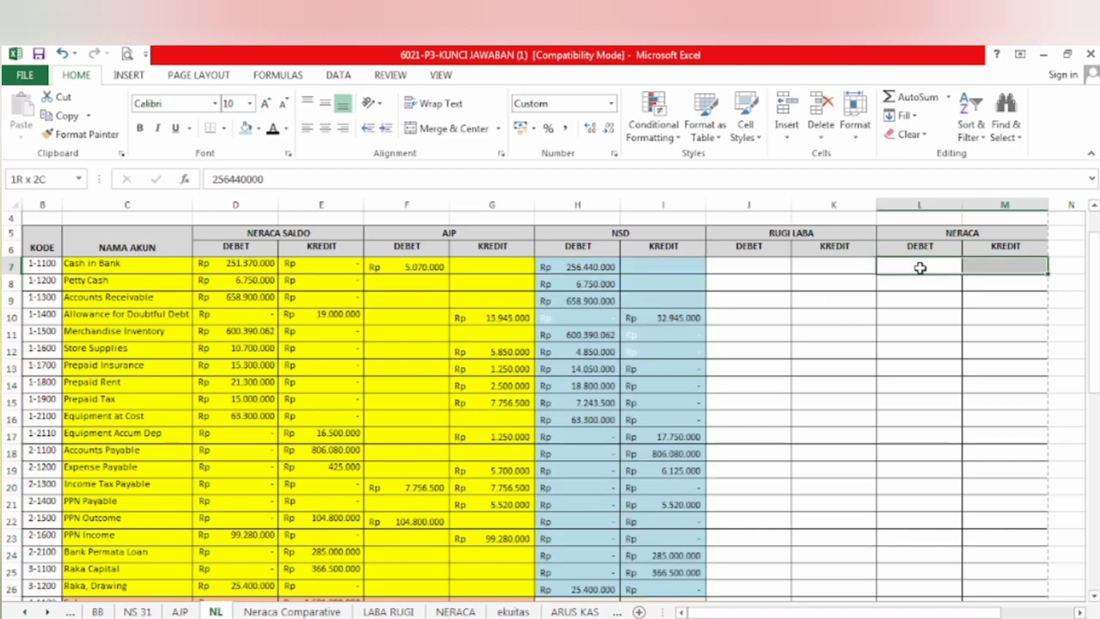
pyautogui.hotkey('shift', 'Down')
pyautogui.hotkey('shift', 'Down')
pyautogui.hotkey('shift', 'Down')
pyautogui.hotkey('shift', 'Down')
pyautogui.hotkey('shift', 'Down')
pyautogui.hotkey('shift', 'Down')
pyautogui.hotkey('shift', 'Down')
pyautogui.hotkey('shift', 'Down')
pyautogui.hotkey('shift', 'Down')
pyautogui.hotkey('shift', 'Down')
pyautogui.hotkey('shift', 'Down')
pyautogui.hotkey('shift', 'Down')
pyautogui.hotkey('shift', 'Down')
pyautogui.hotkey('shift', 'Down')
pyautogui.hotkey('shift', 'Down')
pyautogui.hotkey('shift', 'Down')
pyautogui.hotkey('shift', 'Down')
pyautogui.hotkey('shift', 'Down')
pyautogui.hotkey('shift', 'Down')
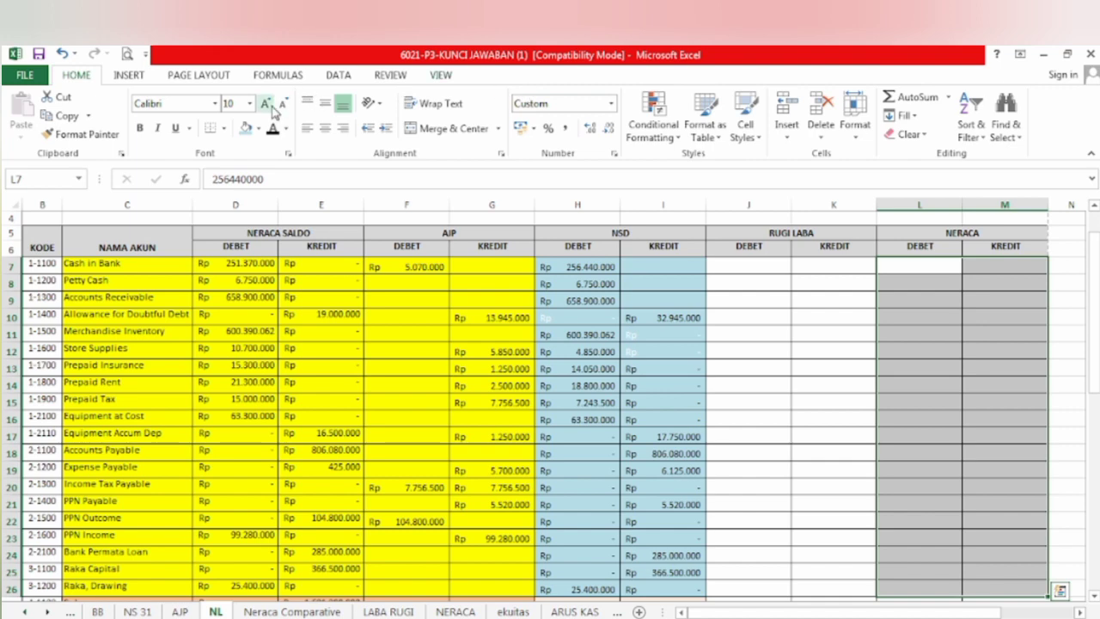
pyautogui.hotkey('ctrl', 'v')
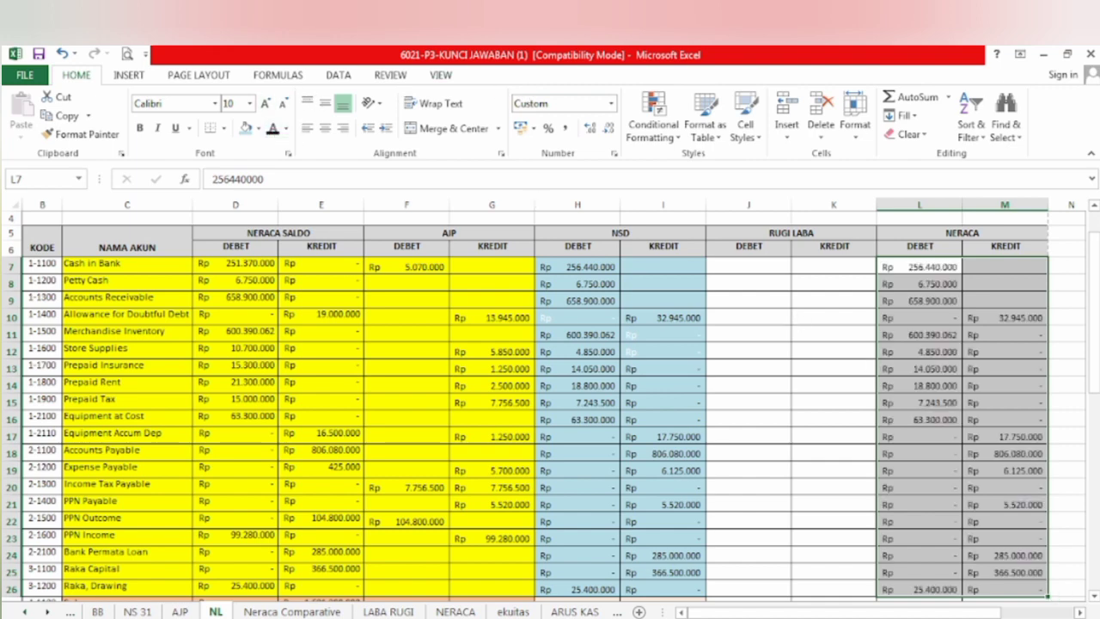
# Step: Turn the Neraca totals in L44:M44 and the Net Profit amount in the Neraca credit column (M45) black
pyautogui.moveTo(1098, 343); pyautogui.dragTo(1097, 362)
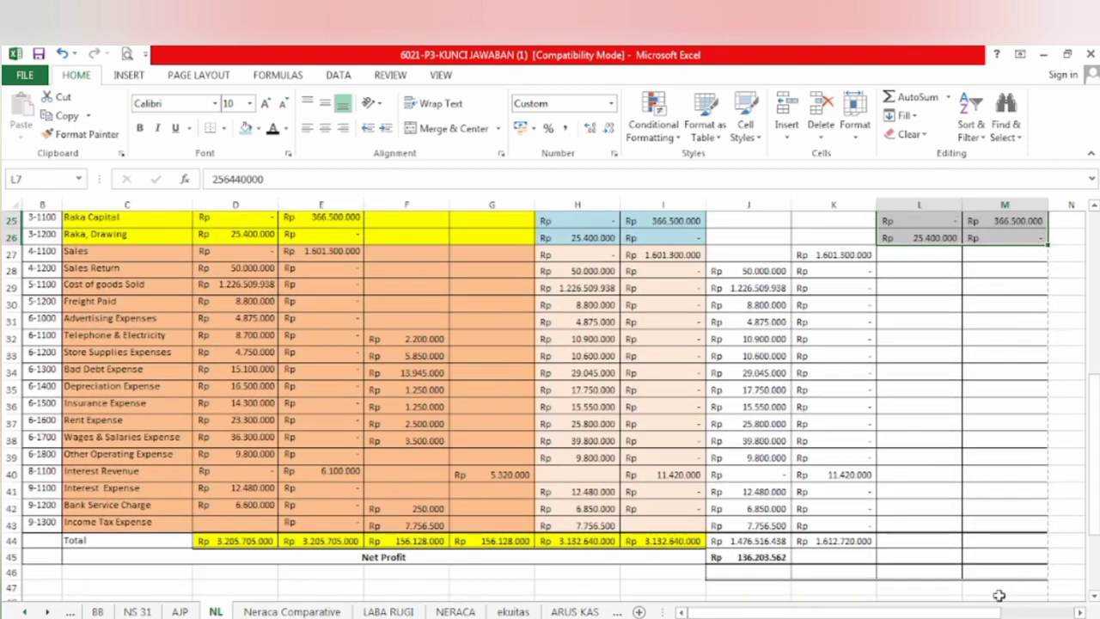
pyautogui.click(942, 543)
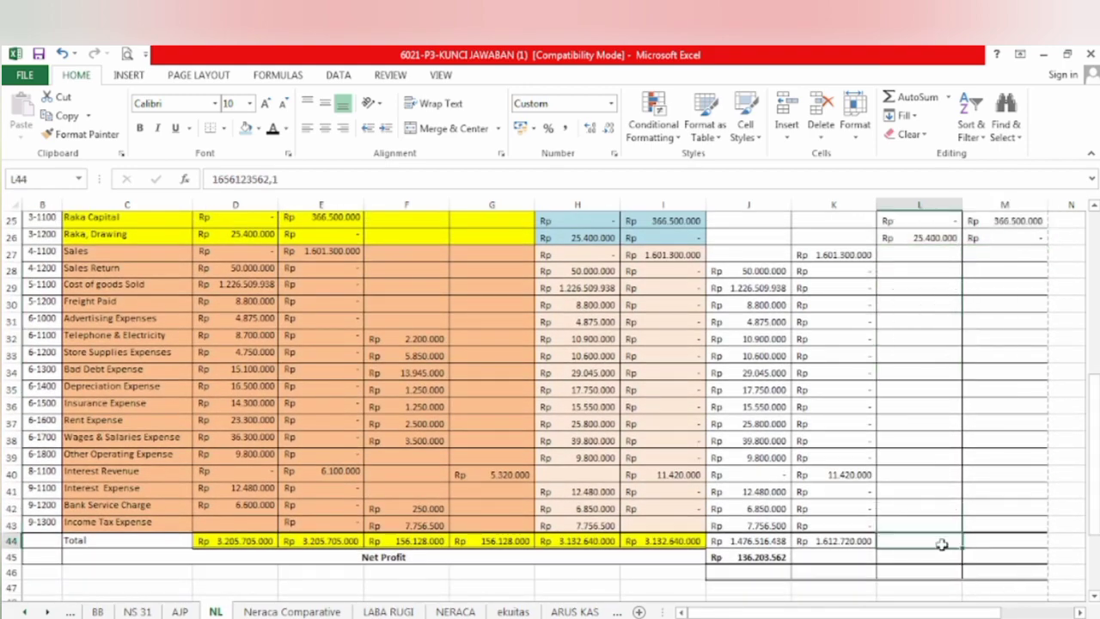
pyautogui.hotkey('shift', 'Right')
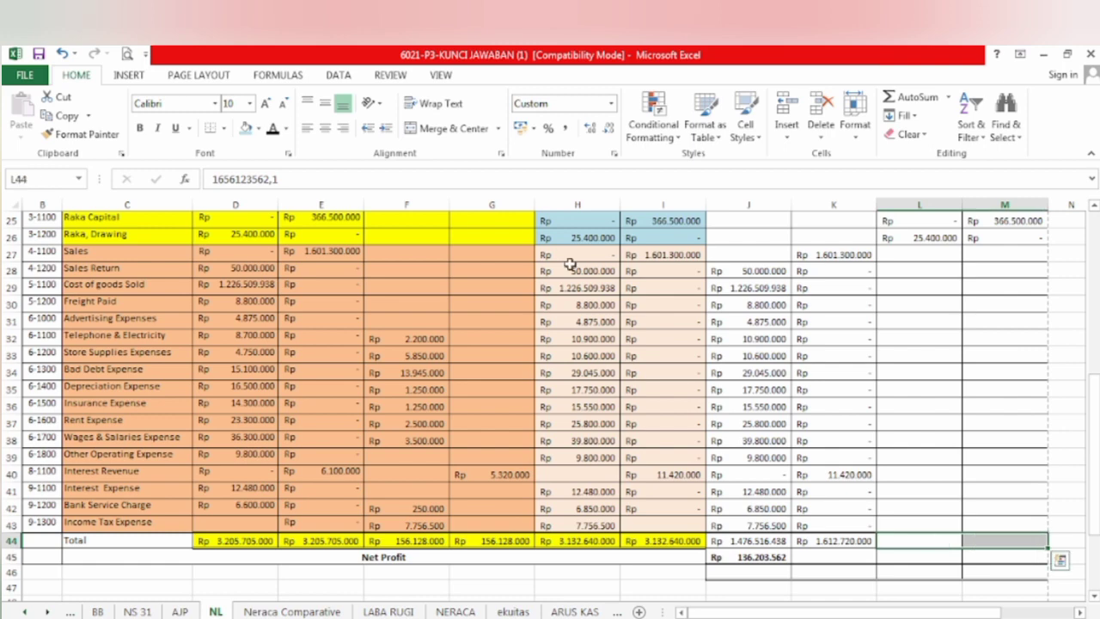
pyautogui.click(275, 140)
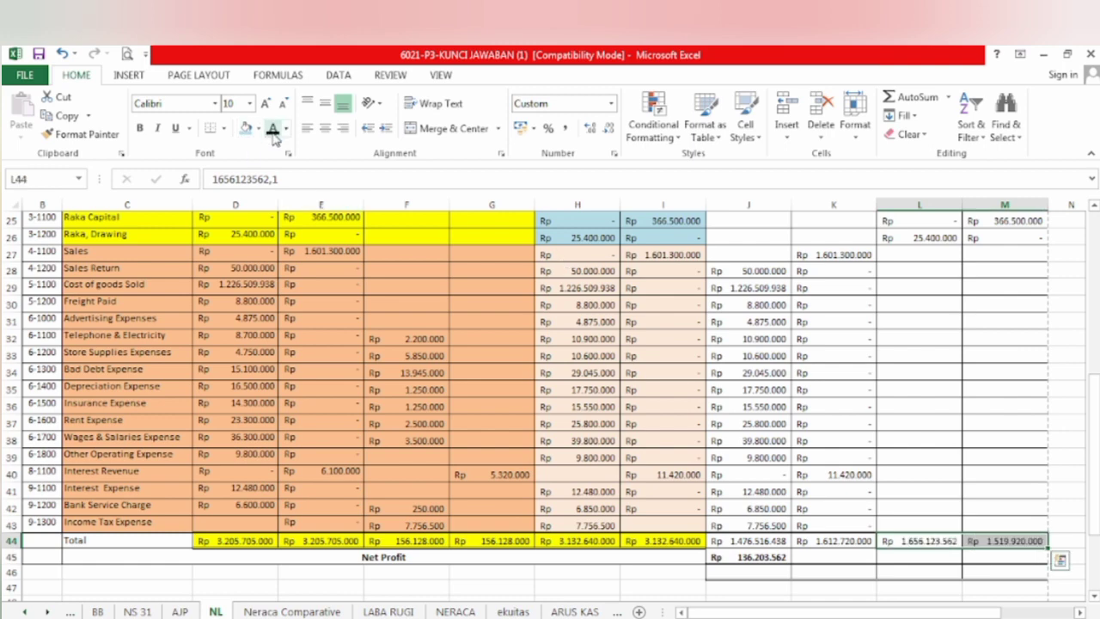
pyautogui.press('Down')
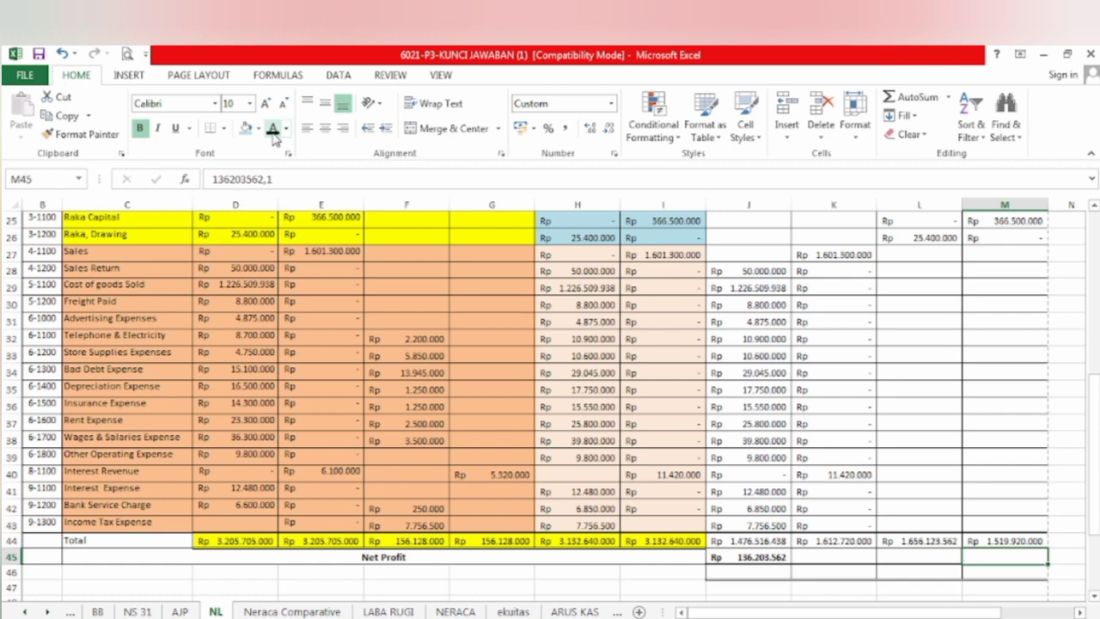
pyautogui.click(272, 133)
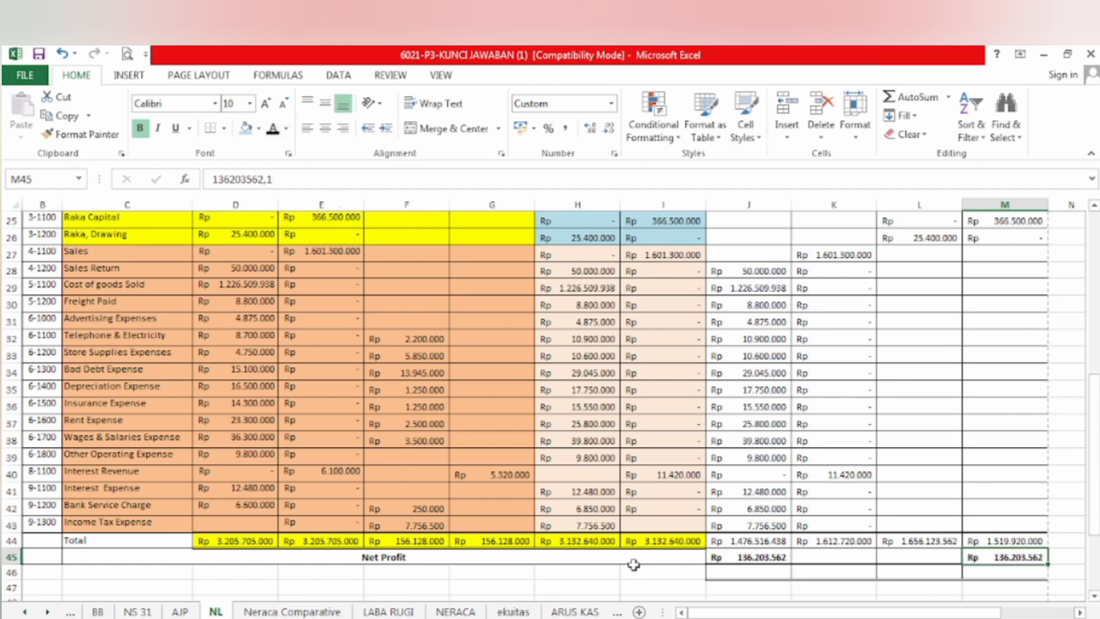
# Step: Fill the Net Profit row across the Rugi Laba and Neraca columns (J45:M45) with light aqua blue
pyautogui.click(717, 557)
pyautogui.hotkey('shift', 'Right')
pyautogui.hotkey('shift', 'Right')
pyautogui.hotkey('shift', 'Right')
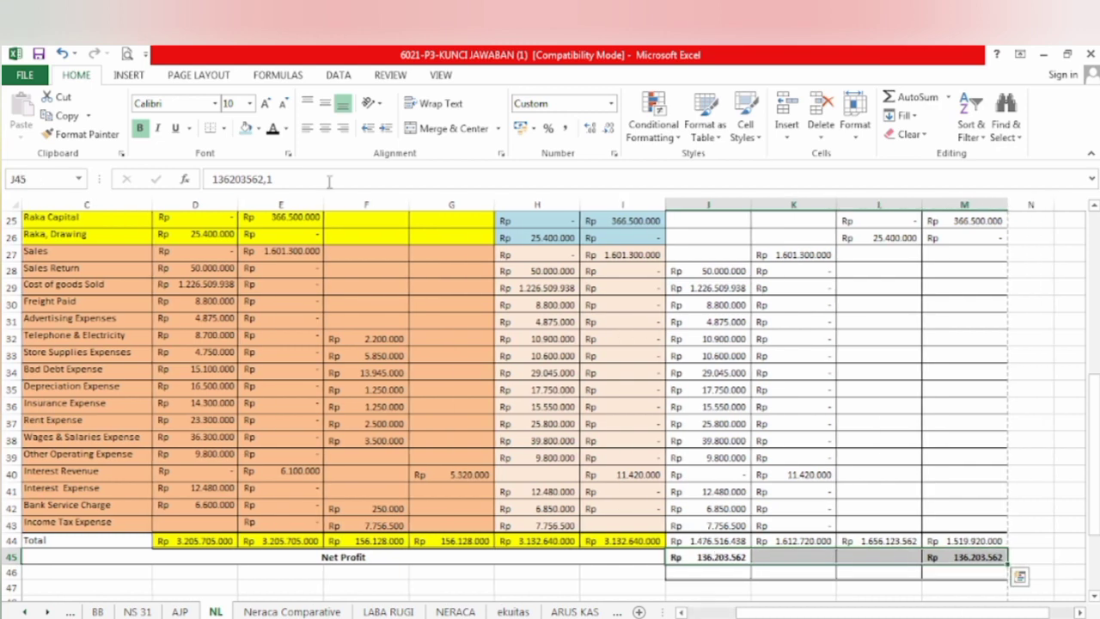
pyautogui.click(247, 133)
# Step: Turn the final Rugi Laba and Neraca totals below the Net Profit row (J46:M46) black
pyautogui.press('Down')
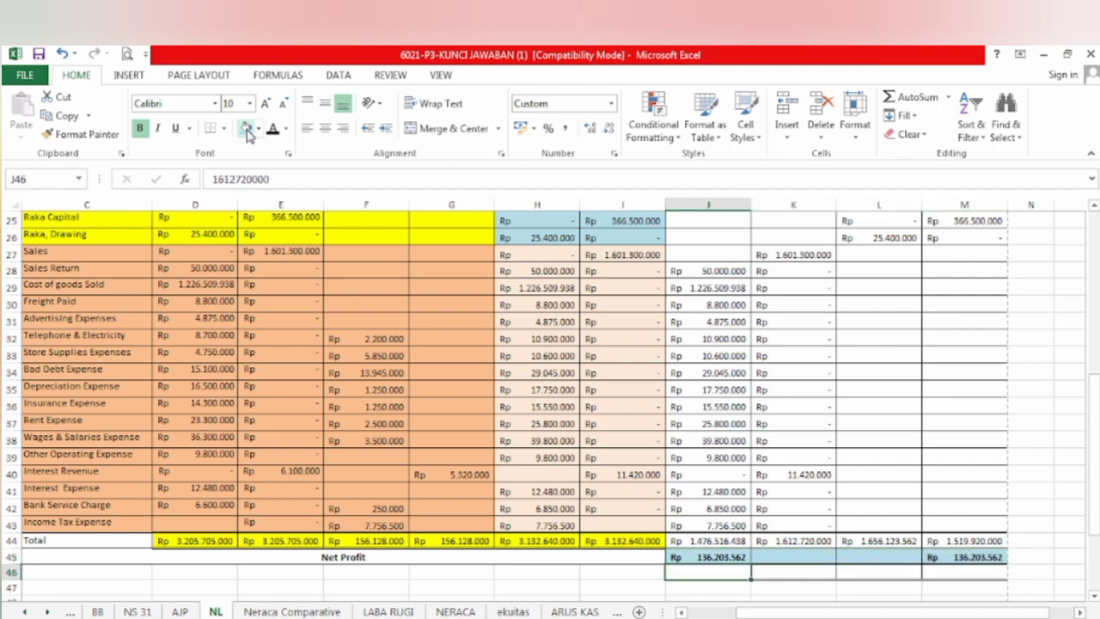
pyautogui.hotkey('shift', 'Right')
pyautogui.hotkey('shift', 'Right')
pyautogui.hotkey('shift', 'Right')
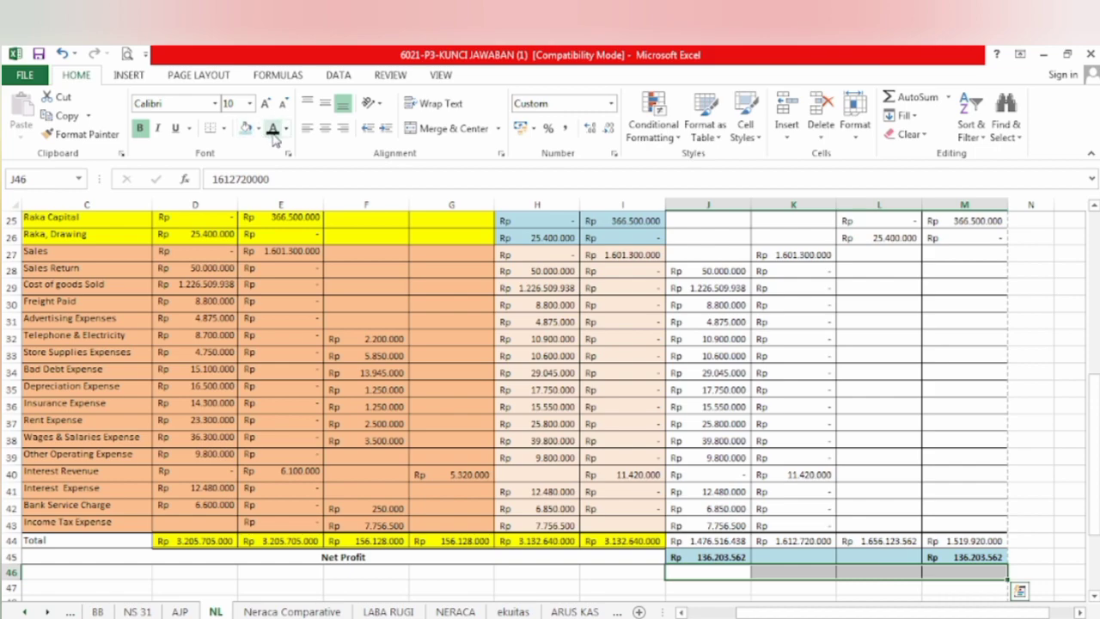
pyautogui.click(273, 133)
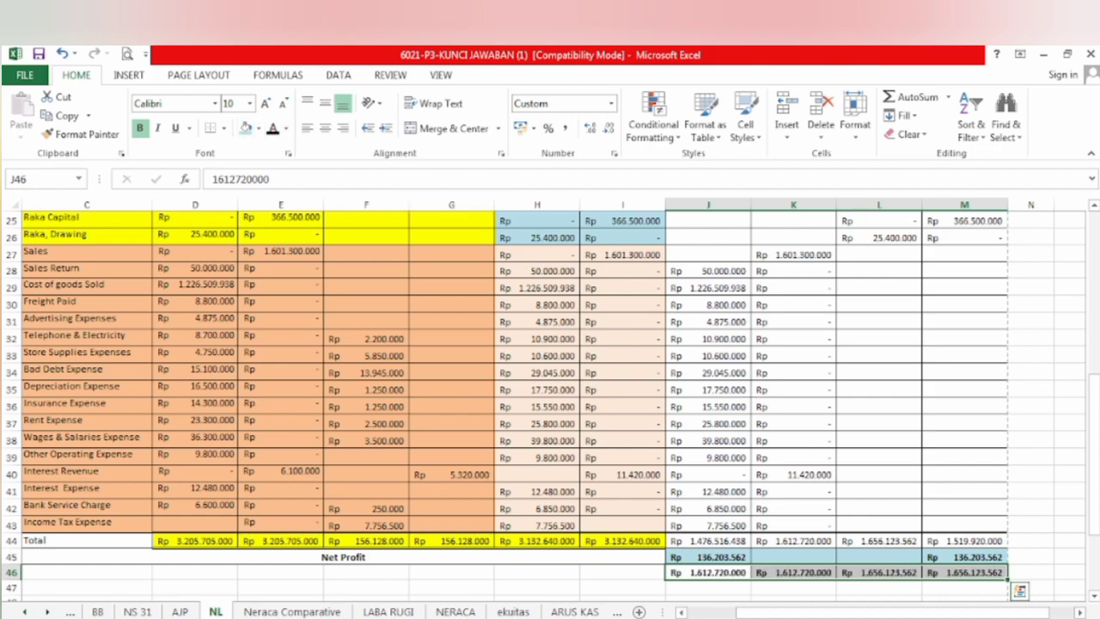
pyautogui.moveTo(1096, 537); pyautogui.dragTo(1098, 348)
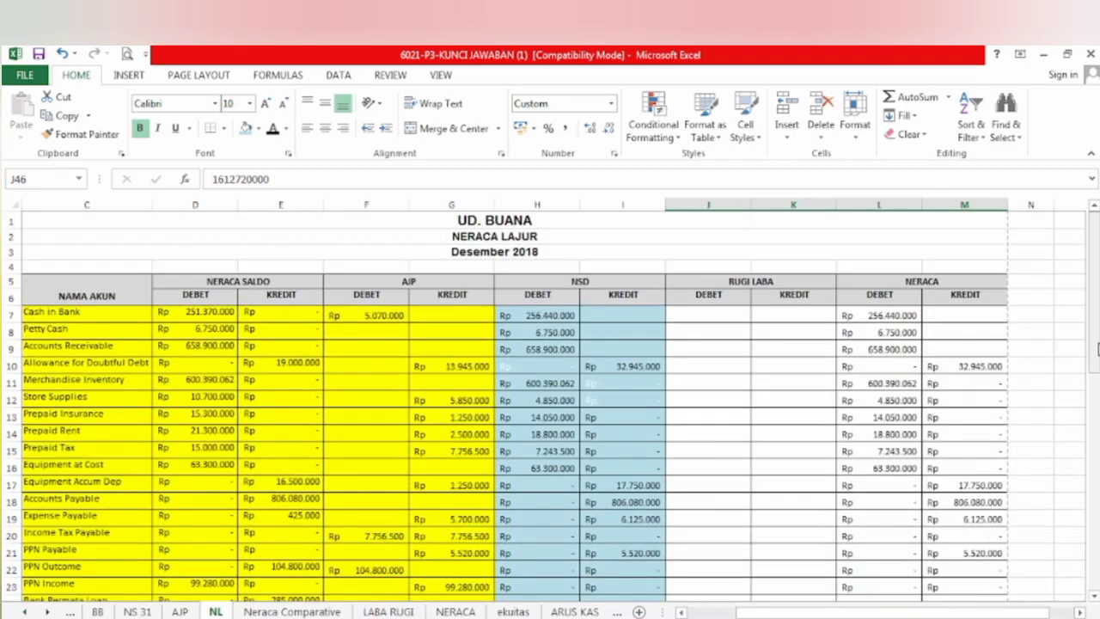